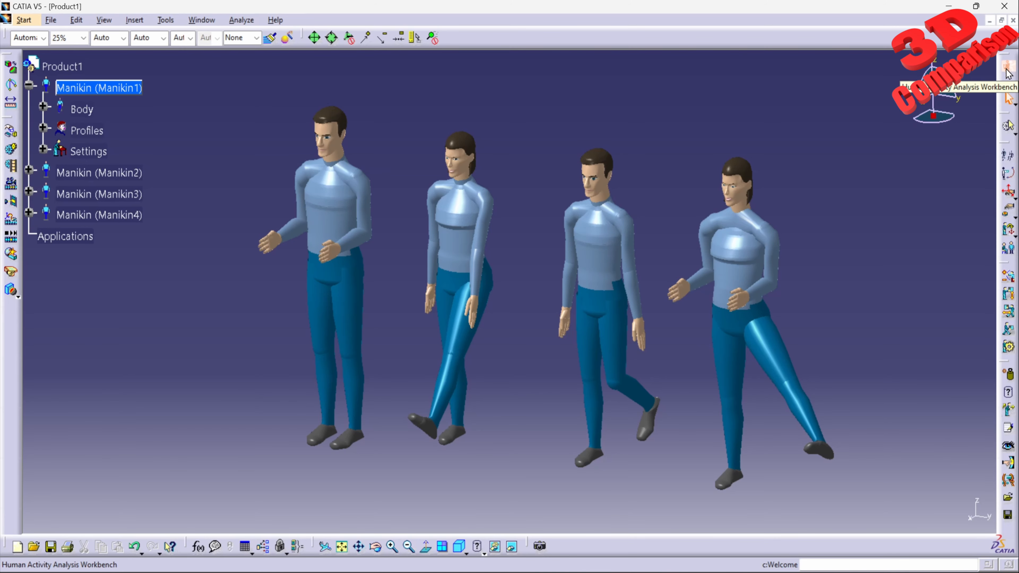
Open Manikin1's body in the Human Posture Analysis workbench and turn on its Balance display
{"action": "left_click", "coordinate": [333, 216]}
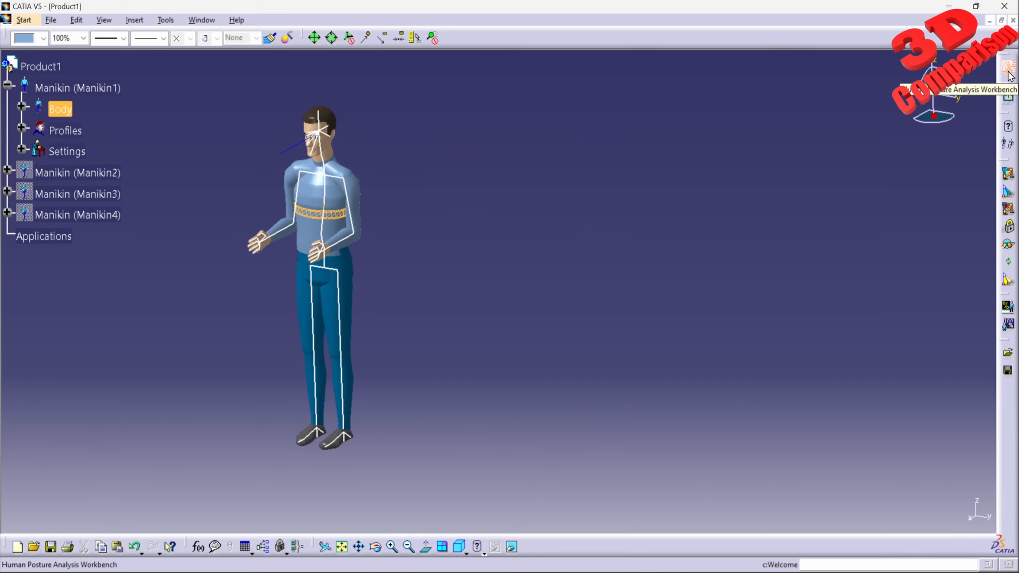
{"action": "left_click", "coordinate": [1009, 130]}
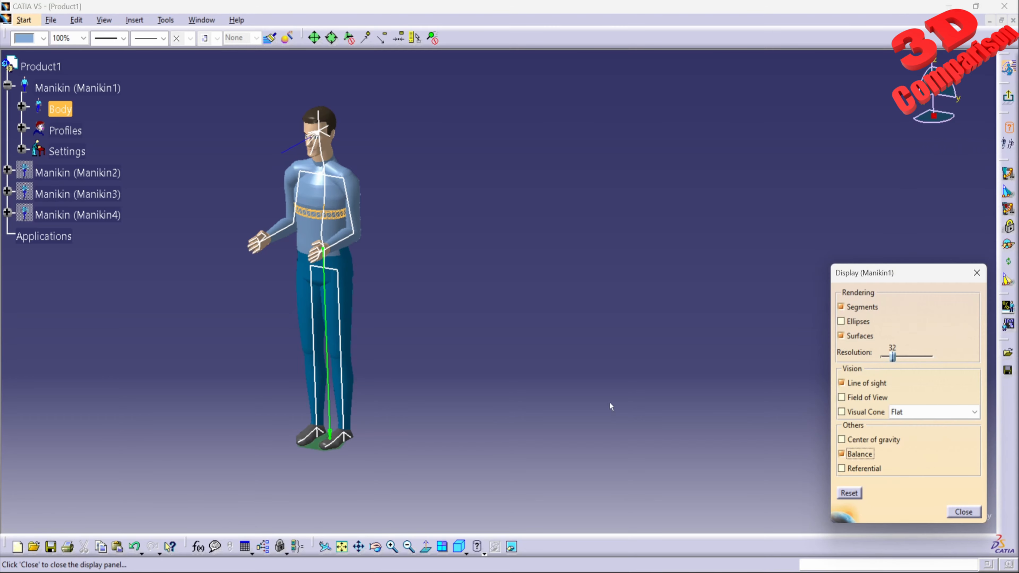
{"action": "middle_click_drag", "start_coordinate": [359, 374], "coordinate": [441, 386]}
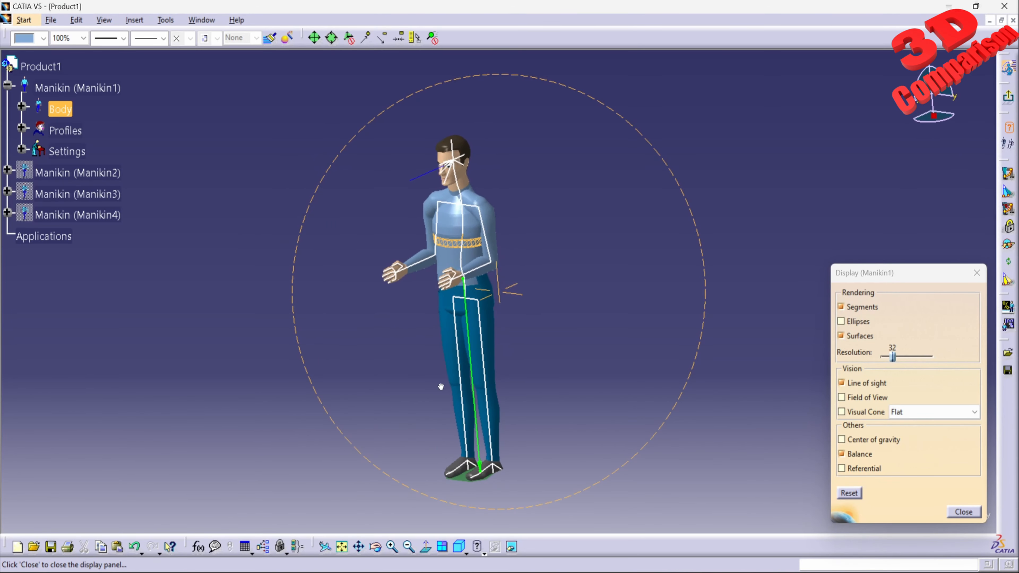
{"action": "mouse_move", "coordinate": [482, 343]}
{"action": "middle_mouse_down"}
{"action": "mouse_move", "coordinate": [509, 289]}
{"action": "mouse_move", "coordinate": [615, 323]}
{"action": "mouse_move", "coordinate": [612, 312]}
{"action": "middle_mouse_up"}
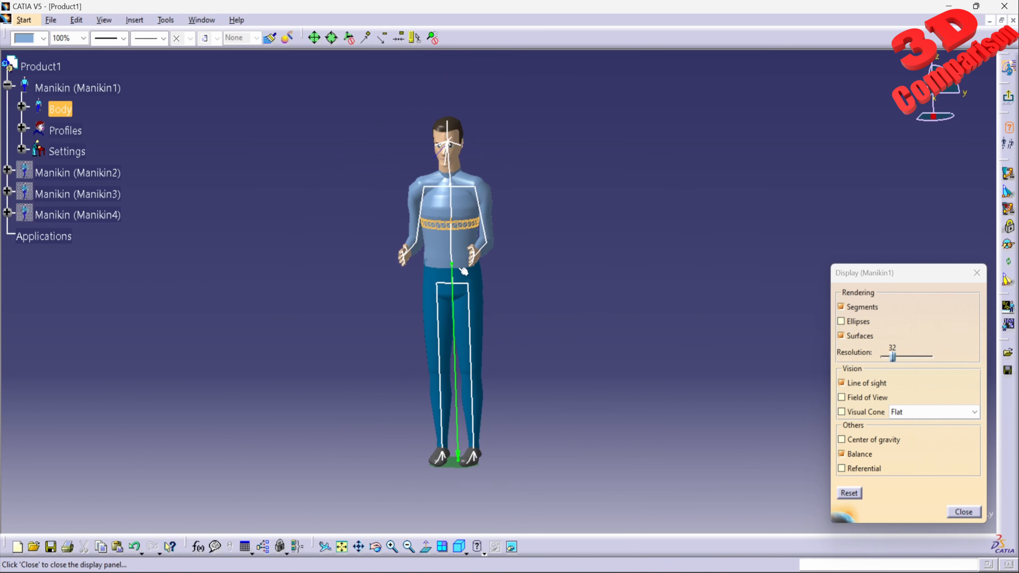
{"action": "middle_click_drag", "start_coordinate": [462, 465], "coordinate": [494, 368]}
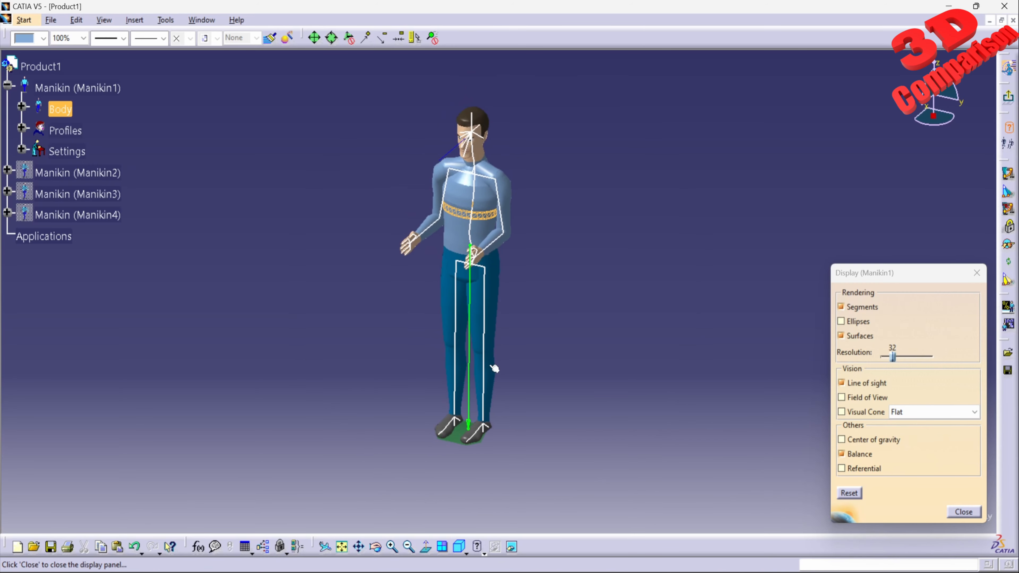
Try the Center of gravity display on Manikin1 and return to the Balance display
{"action": "left_click", "coordinate": [886, 439]}
{"action": "left_click", "coordinate": [885, 440]}
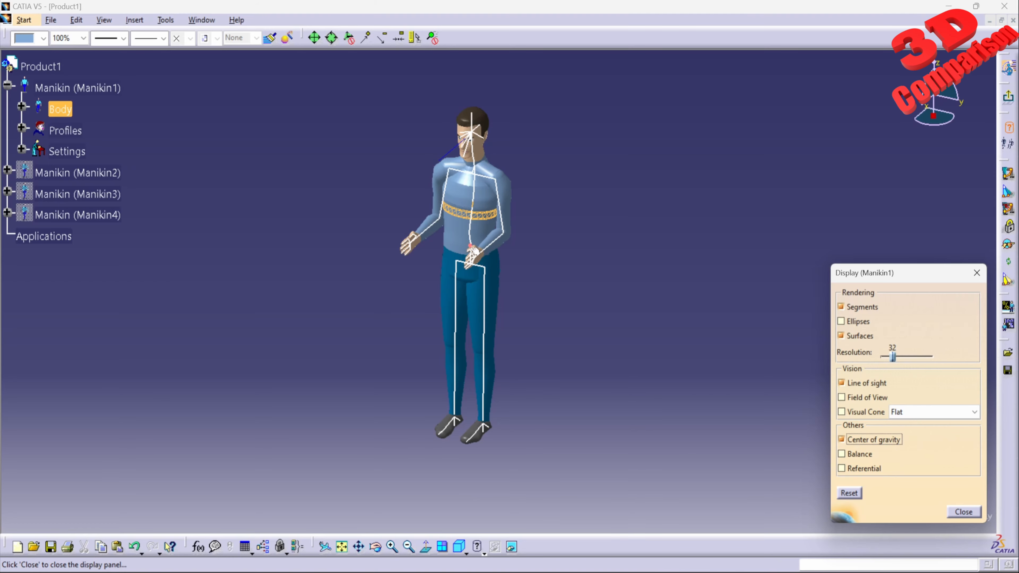
{"action": "left_click", "coordinate": [843, 453]}
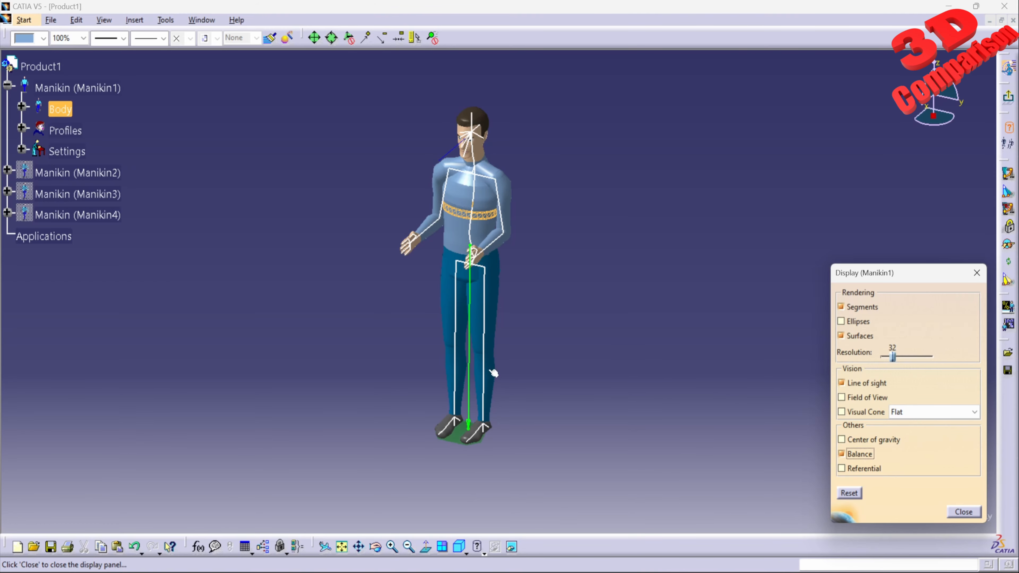
Close Manikin1's display settings and exit its posture analysis, returning to the full product
{"action": "left_click", "coordinate": [964, 512]}
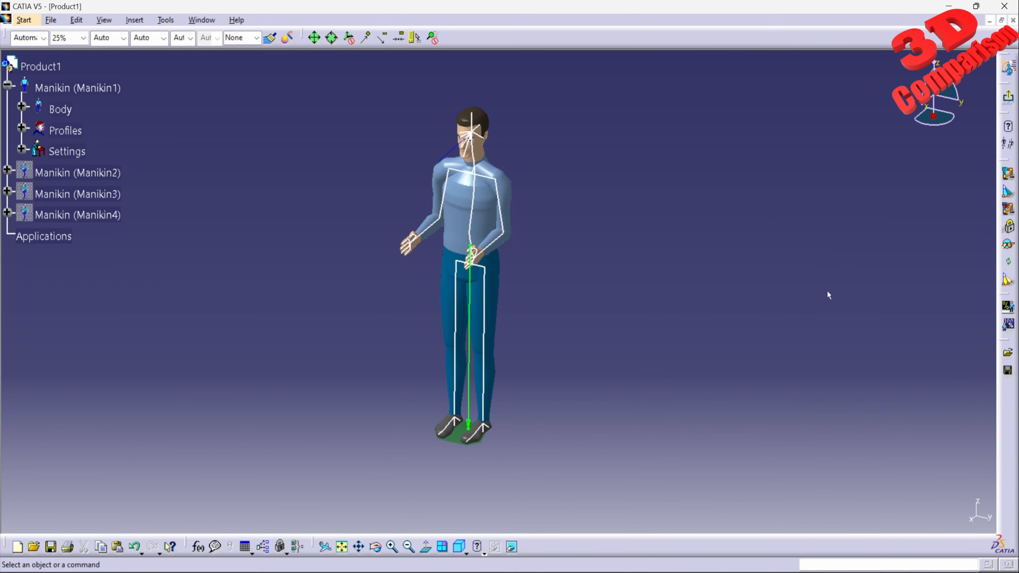
{"action": "middle_click_drag", "start_coordinate": [473, 314], "coordinate": [525, 267]}
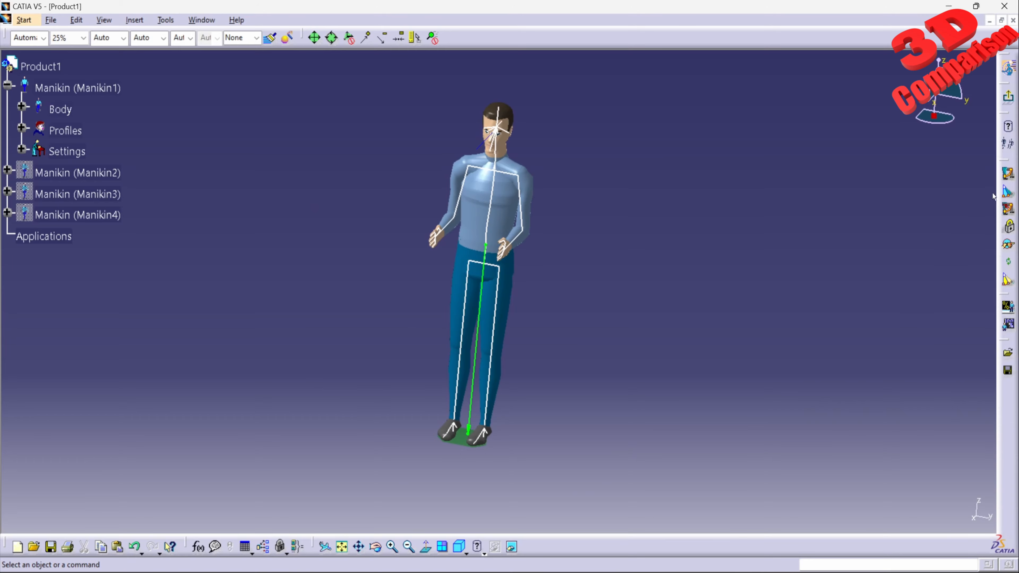
{"action": "left_click", "coordinate": [1007, 149]}
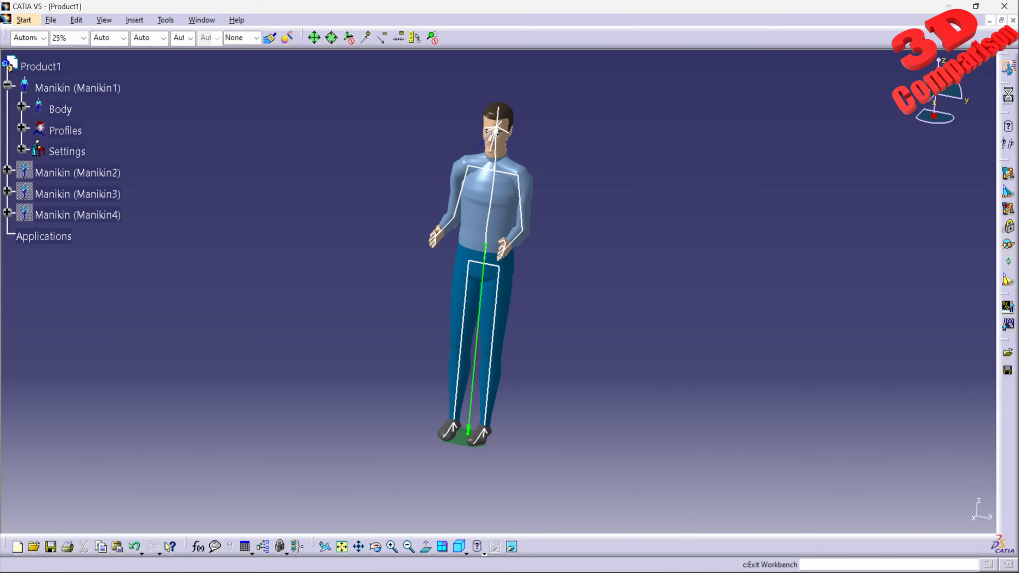
{"action": "middle_click_drag", "start_coordinate": [655, 266], "coordinate": [515, 224]}
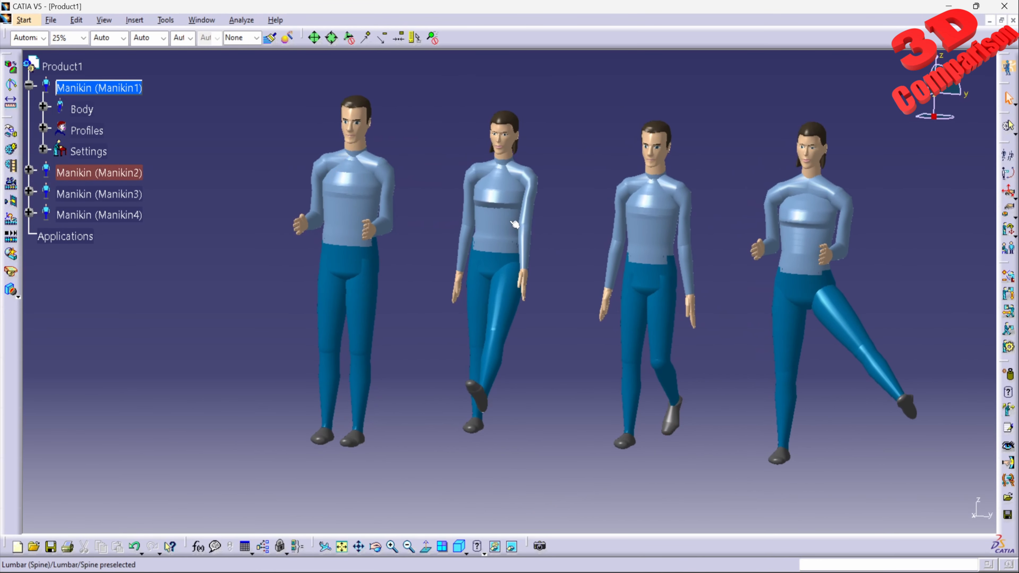
Open Manikin2 for posture analysis and turn on its Balance display
{"action": "double_click", "coordinate": [509, 224]}
{"action": "middle_click_drag", "start_coordinate": [580, 275], "coordinate": [474, 340]}
{"action": "left_click", "coordinate": [1007, 172]}
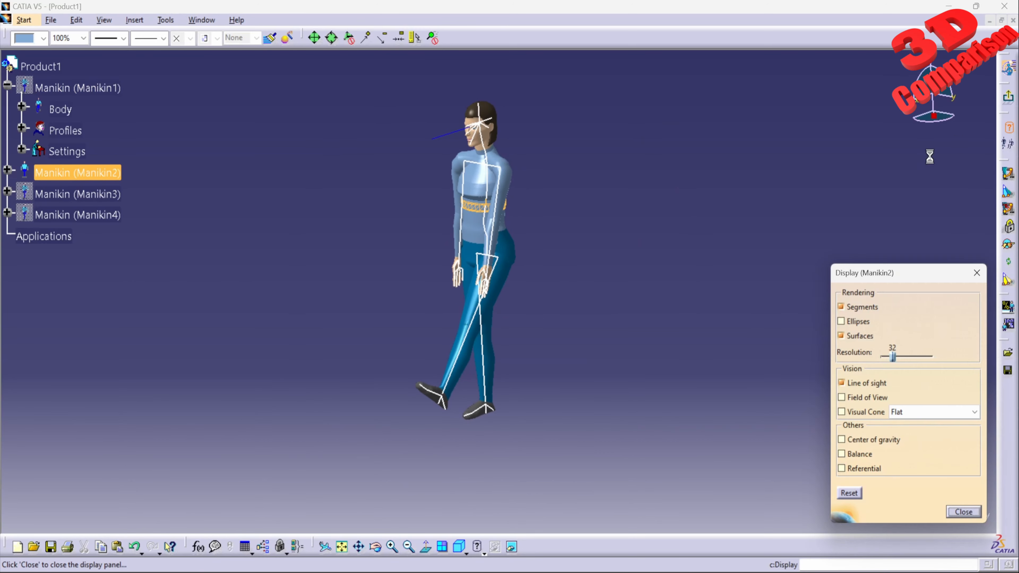
{"action": "left_click", "coordinate": [841, 454]}
{"action": "middle_click_drag", "start_coordinate": [601, 345], "coordinate": [573, 362]}
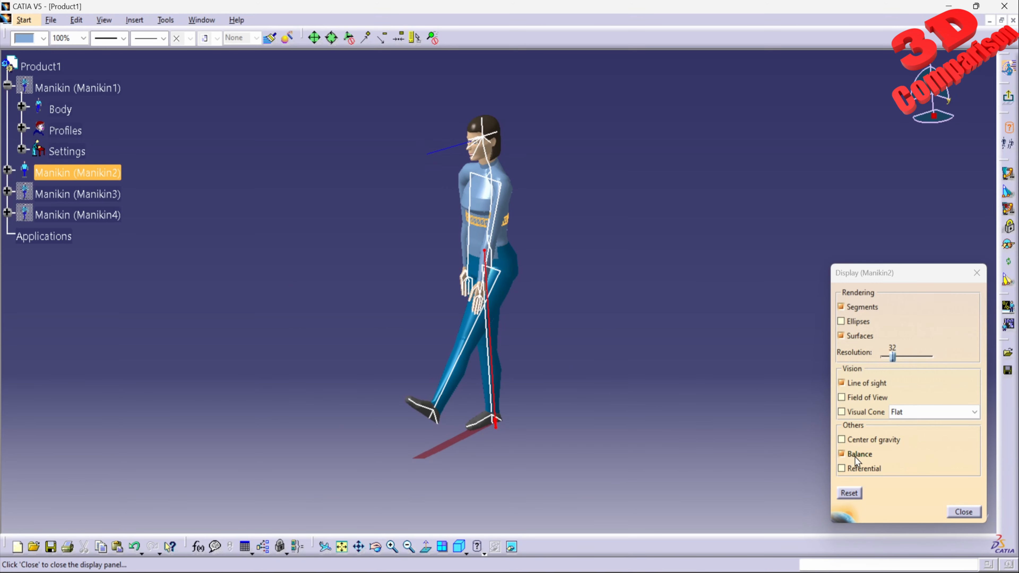
{"action": "left_click", "coordinate": [964, 512]}
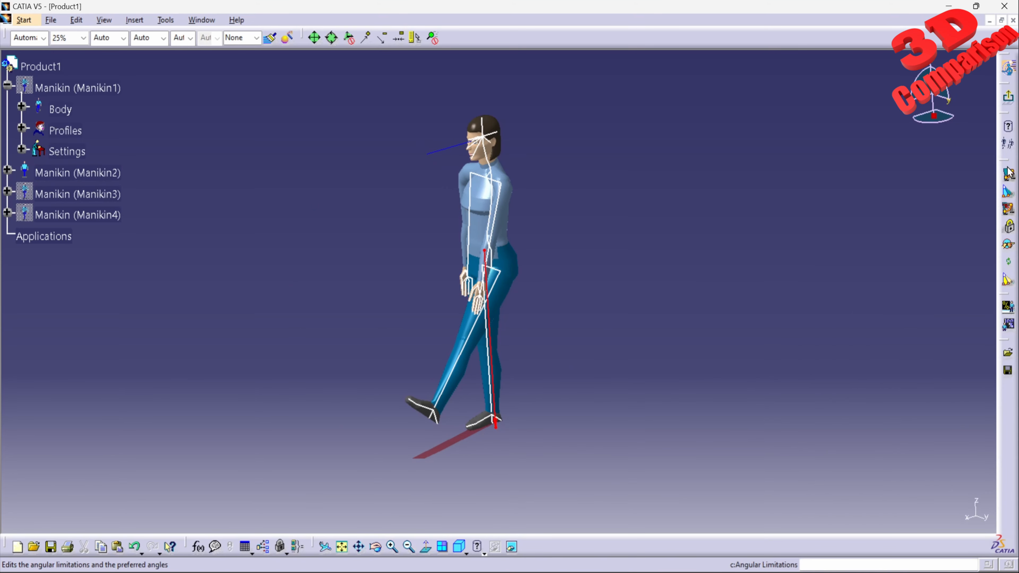
Flex Manikin2's left leg to about 50 degrees with the Posture Editor
{"action": "left_click", "coordinate": [1008, 148]}
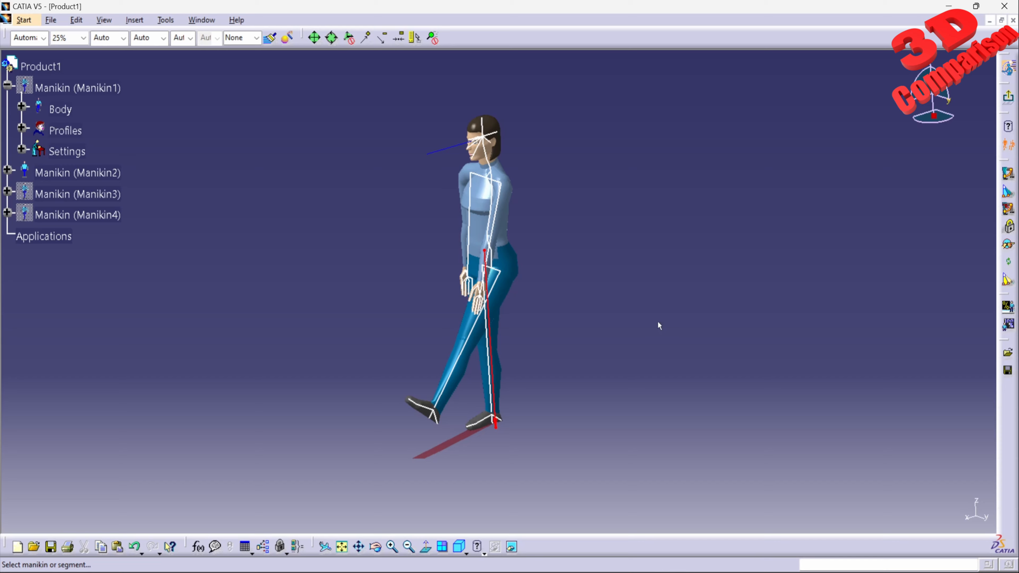
{"action": "left_click", "coordinate": [467, 368]}
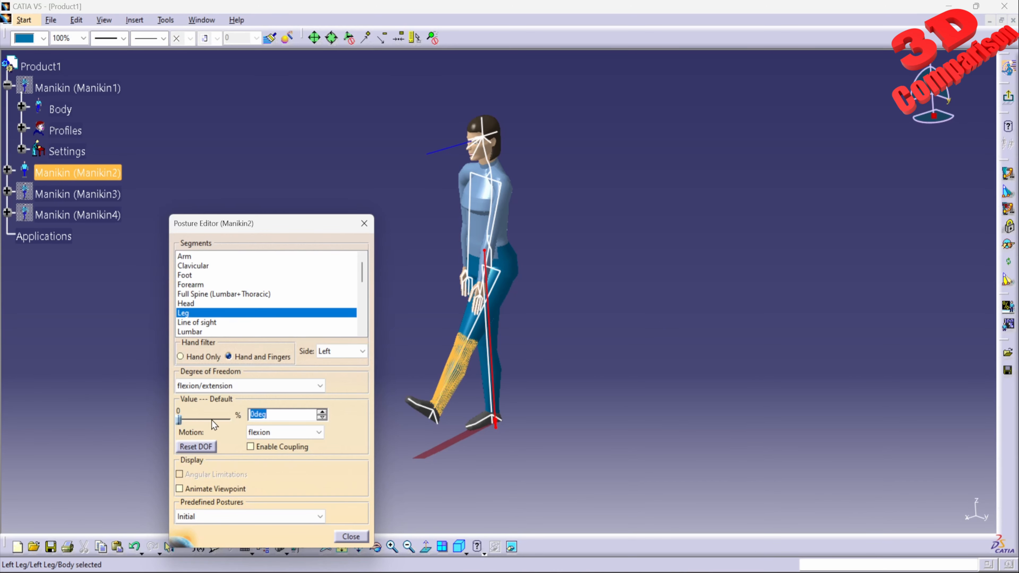
{"action": "left_click_drag", "start_coordinate": [182, 425], "coordinate": [198, 421]}
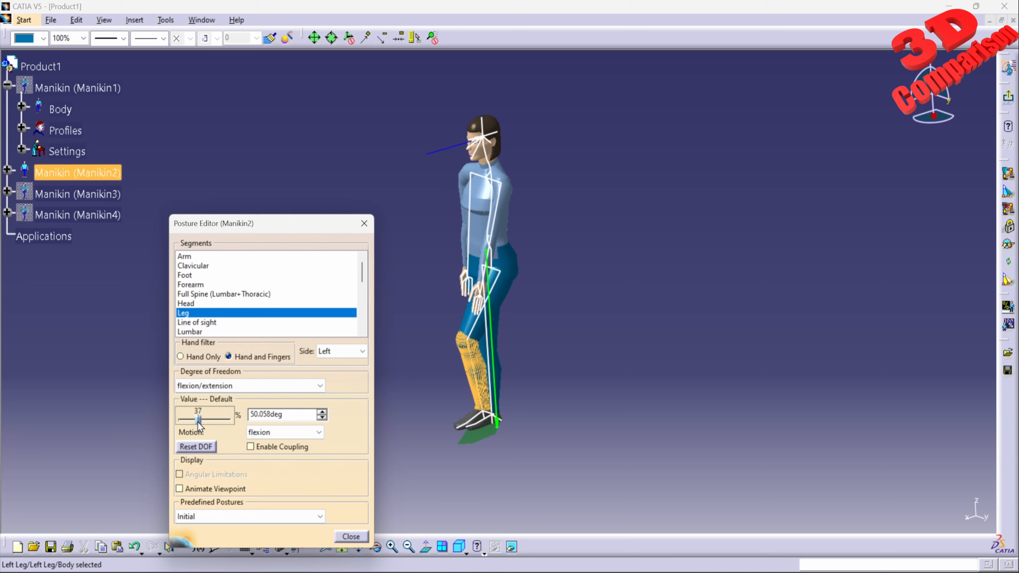
Flex Manikin2's right leg through its range up to 135 degrees and settle it at about 62 degrees
{"action": "middle_click_drag", "start_coordinate": [639, 360], "coordinate": [598, 350]}
{"action": "left_click", "coordinate": [510, 350]}
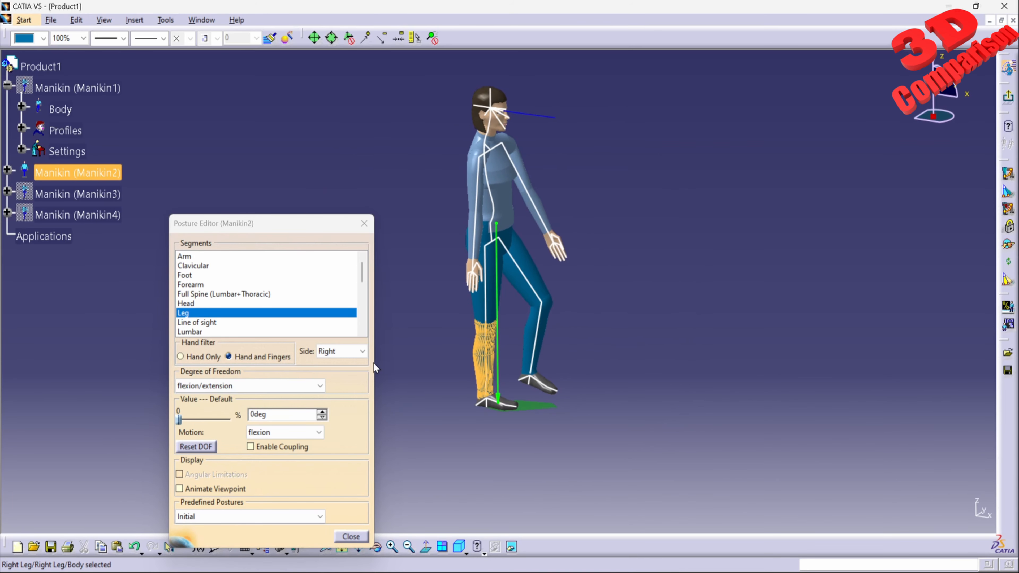
{"action": "left_click_drag", "start_coordinate": [180, 421], "coordinate": [209, 418]}
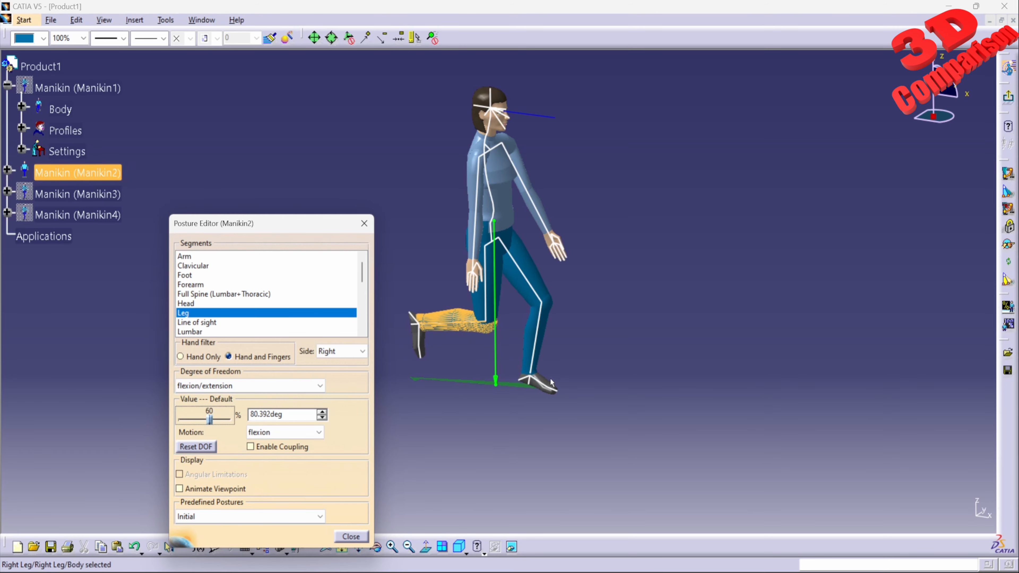
{"action": "left_click_drag", "start_coordinate": [210, 421], "coordinate": [252, 440]}
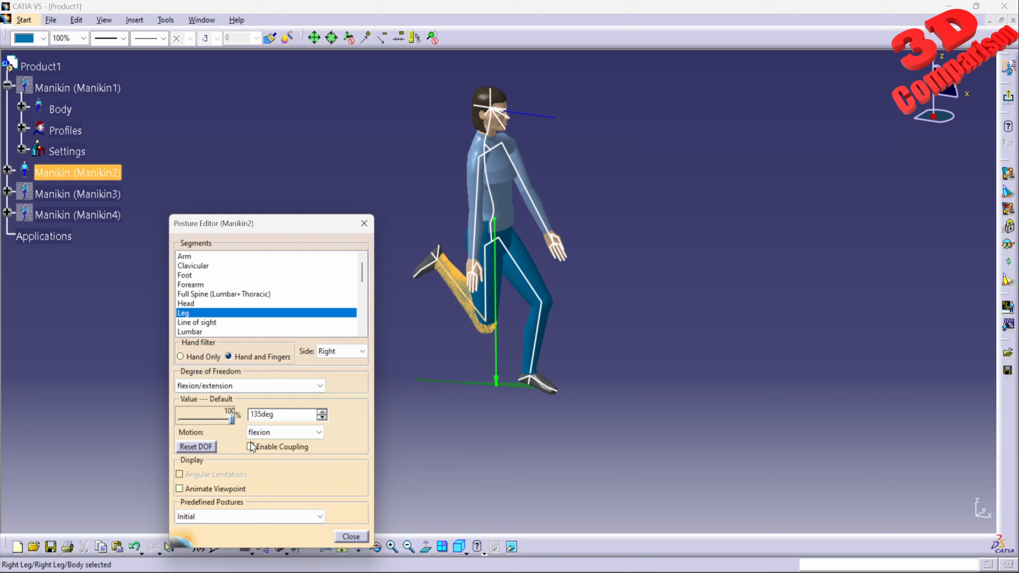
{"action": "left_click_drag", "start_coordinate": [249, 446], "coordinate": [206, 431]}
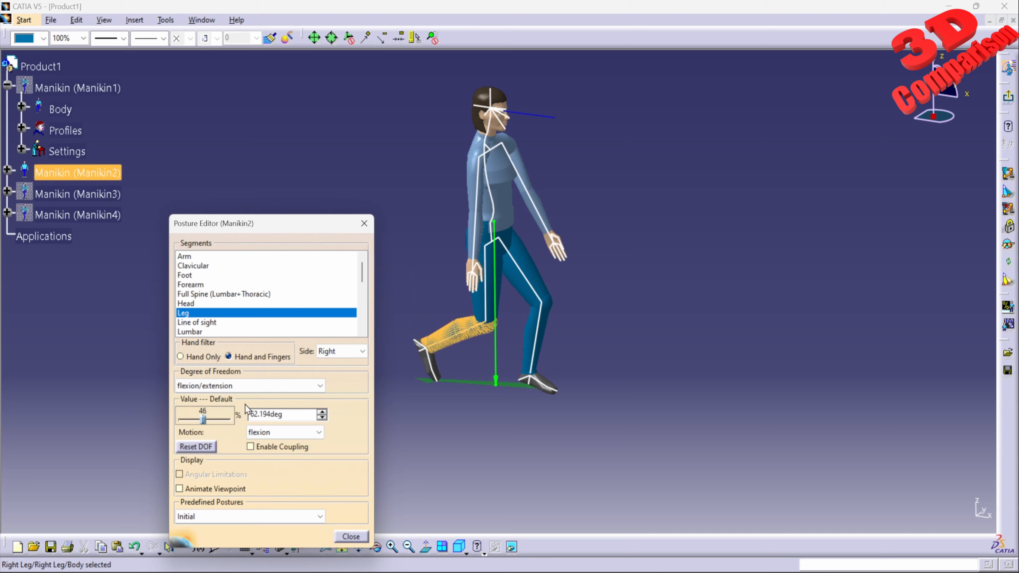
Set the medial/lateral rotation of Manikin2's right leg to the full lateral value of -43 degrees
{"action": "left_click", "coordinate": [249, 387]}
{"action": "left_click", "coordinate": [219, 407]}
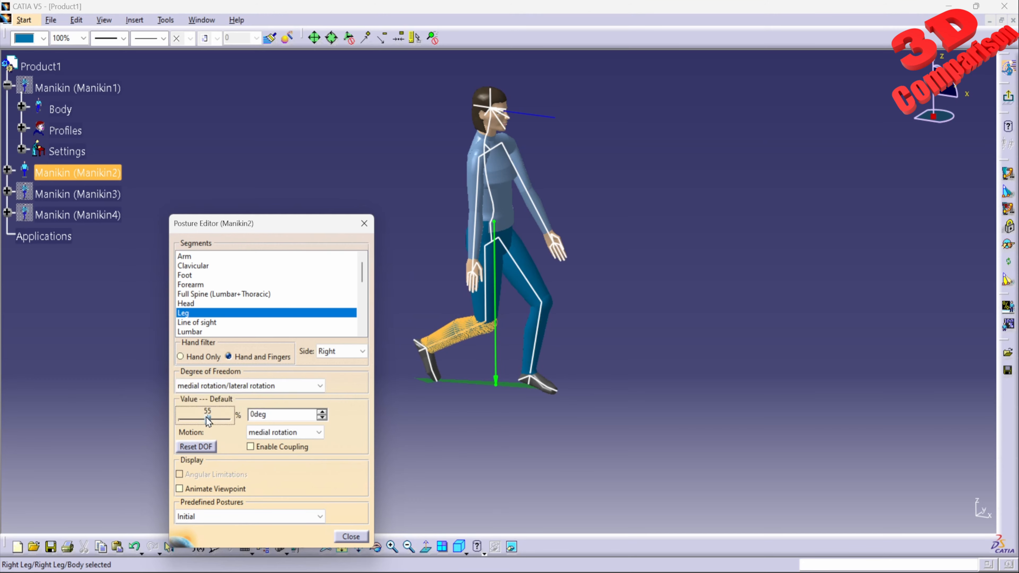
{"action": "left_click_drag", "start_coordinate": [206, 415], "coordinate": [161, 429]}
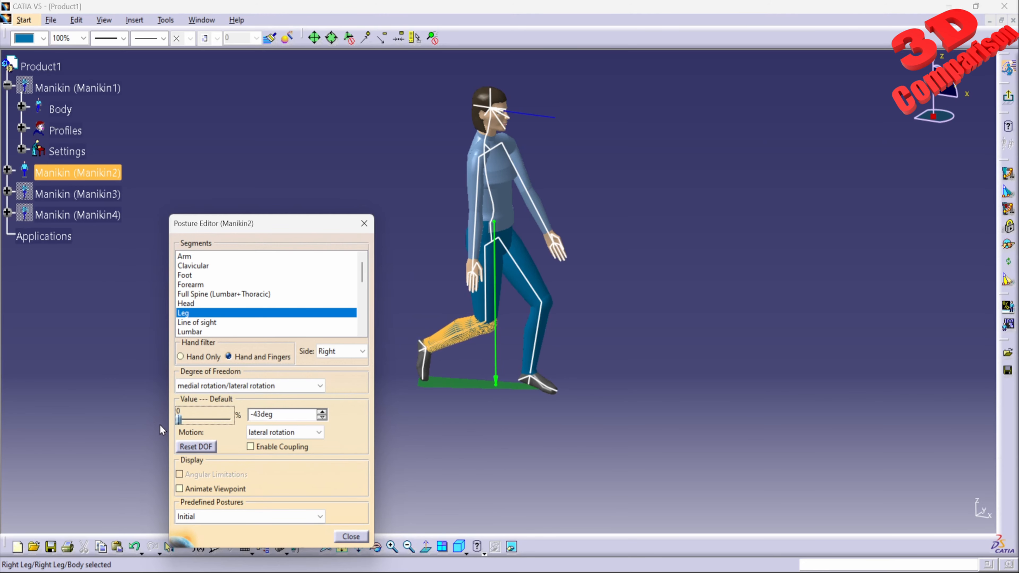
Rotate Manikin2's left leg laterally and set its degree of freedom back to flexion/extension
{"action": "left_click", "coordinate": [531, 338]}
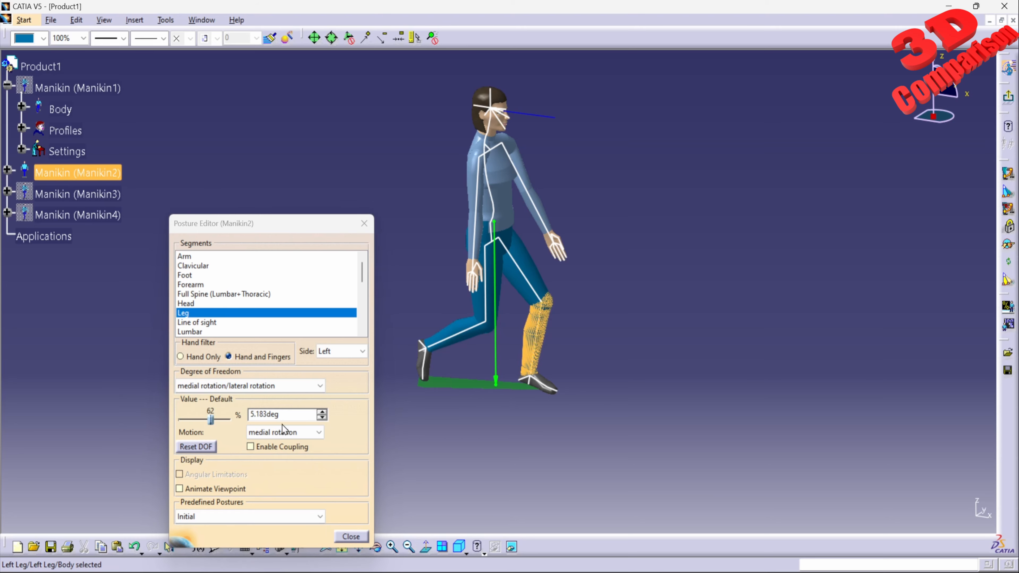
{"action": "left_click", "coordinate": [223, 389]}
{"action": "left_click", "coordinate": [223, 408]}
{"action": "mouse_move", "coordinate": [212, 420]}
{"action": "left_mouse_down"}
{"action": "mouse_move", "coordinate": [250, 418]}
{"action": "mouse_move", "coordinate": [168, 429]}
{"action": "mouse_move", "coordinate": [225, 420]}
{"action": "mouse_move", "coordinate": [192, 419]}
{"action": "left_mouse_up"}
{"action": "left_click", "coordinate": [240, 386]}
{"action": "left_click", "coordinate": [225, 396]}
Close Manikin2's Posture Editor and return to the product with all four manikins
{"action": "middle_click_drag", "start_coordinate": [441, 385], "coordinate": [626, 361]}
{"action": "left_click", "coordinate": [350, 536]}
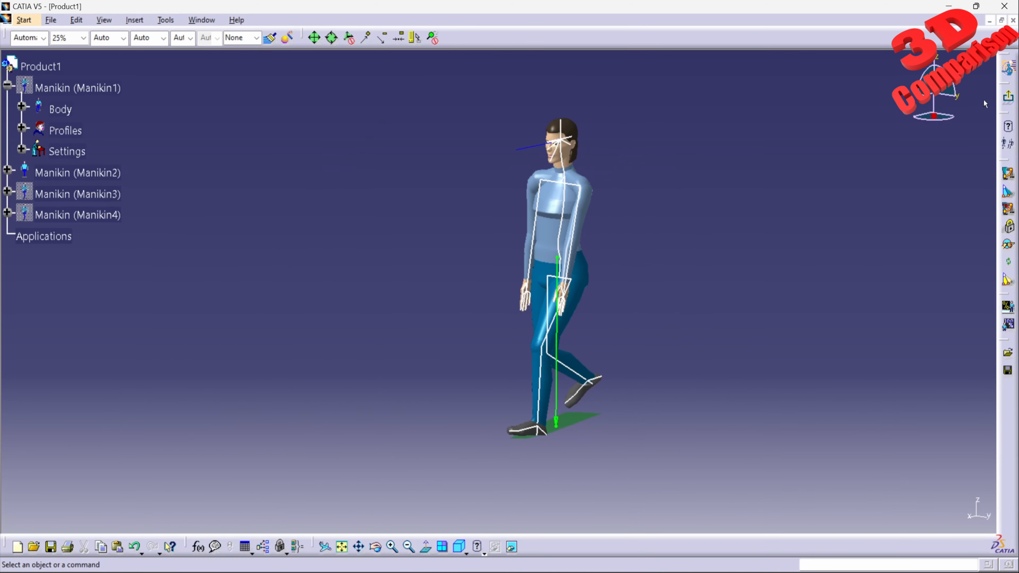
{"action": "left_click", "coordinate": [1008, 98]}
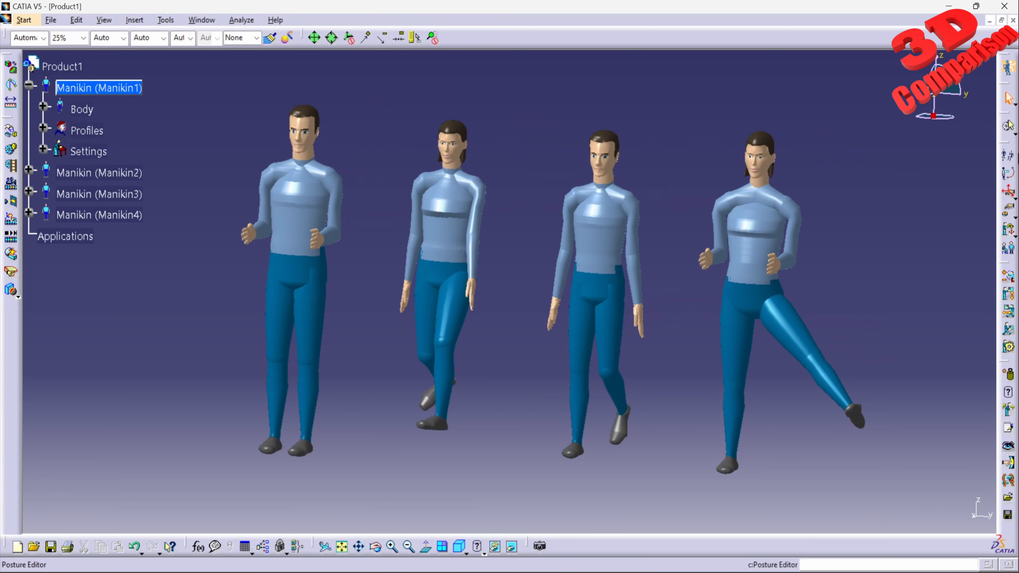
Open Manikin3 for posture analysis and flex its thoracic segment to 100%, about 14.7 degrees
{"action": "double_click", "coordinate": [599, 259]}
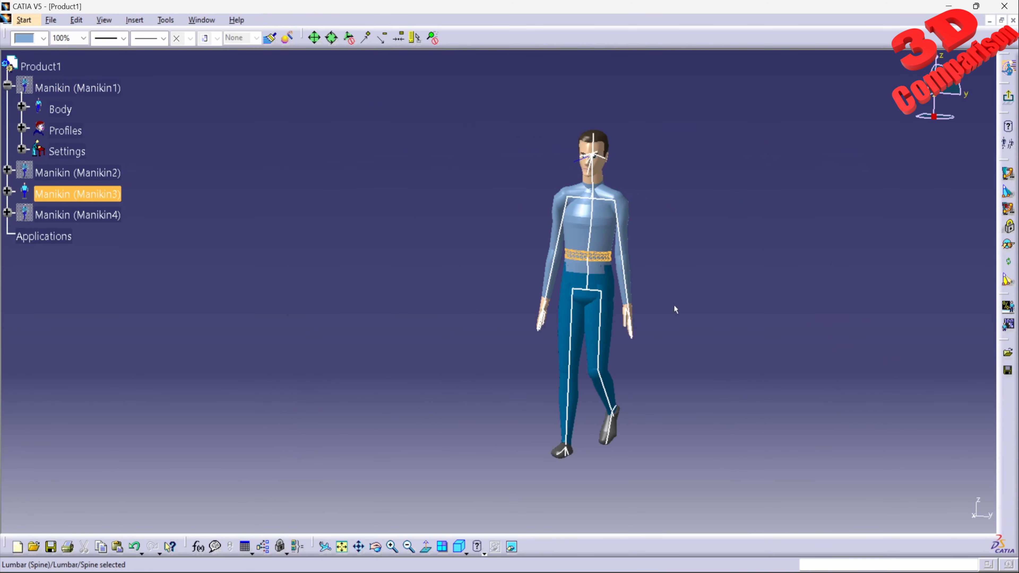
{"action": "middle_click_drag", "start_coordinate": [651, 295], "coordinate": [578, 343]}
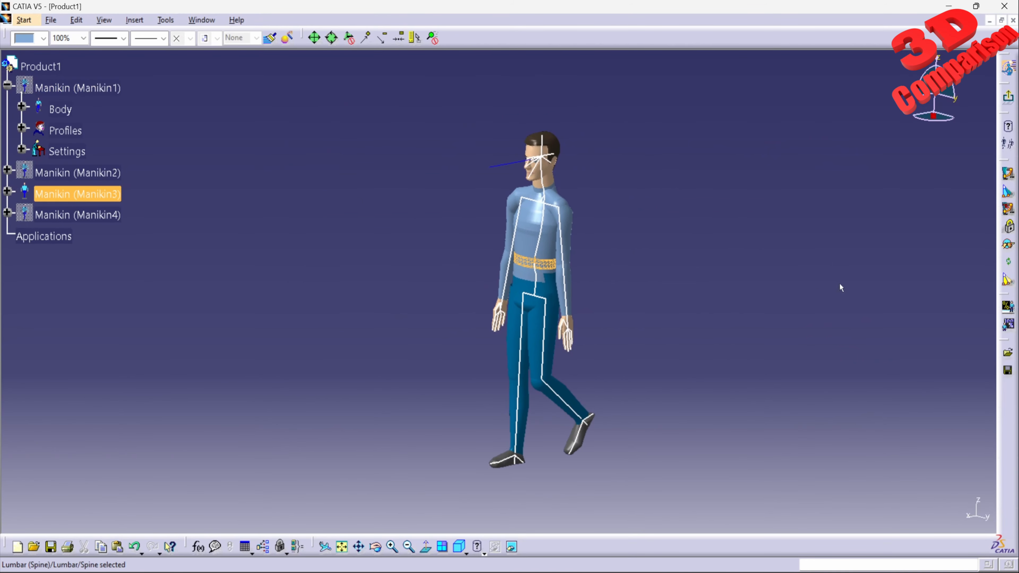
{"action": "left_click", "coordinate": [1009, 144]}
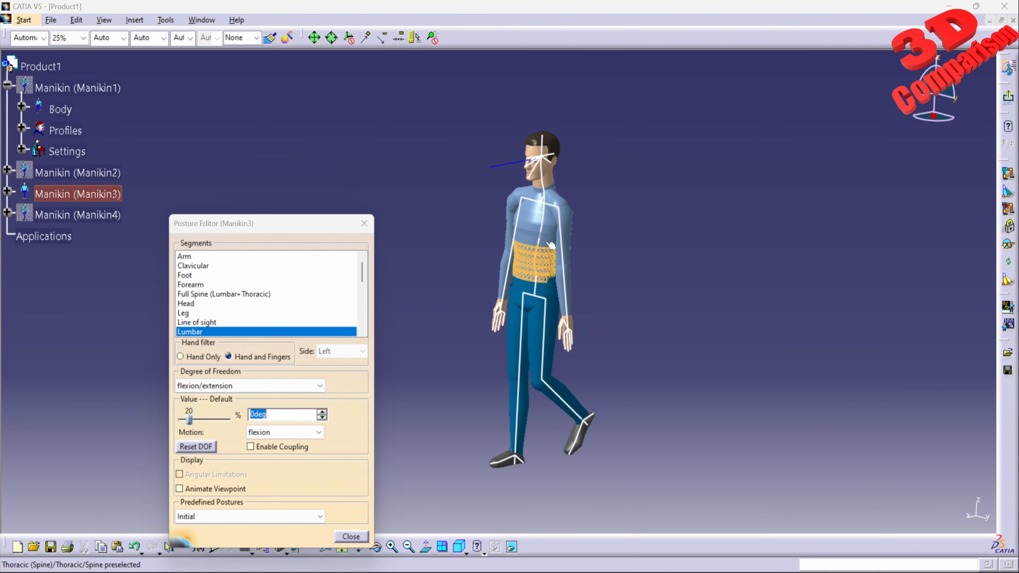
{"action": "left_click", "coordinate": [543, 227]}
{"action": "left_click_drag", "start_coordinate": [201, 417], "coordinate": [234, 416]}
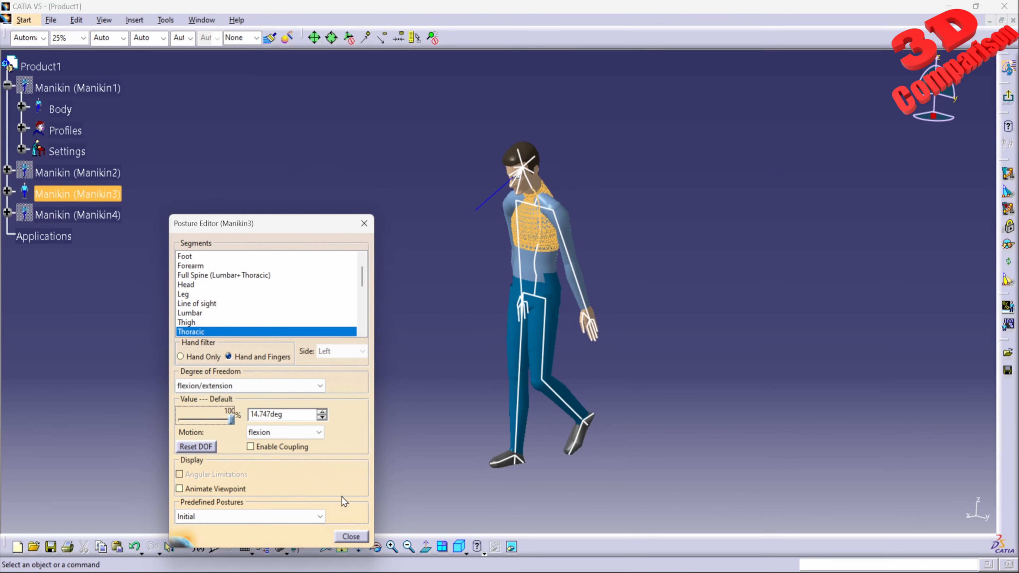
{"action": "left_click", "coordinate": [351, 537]}
Turn on the Balance display for Manikin3 and close its display settings
{"action": "left_click", "coordinate": [1008, 128]}
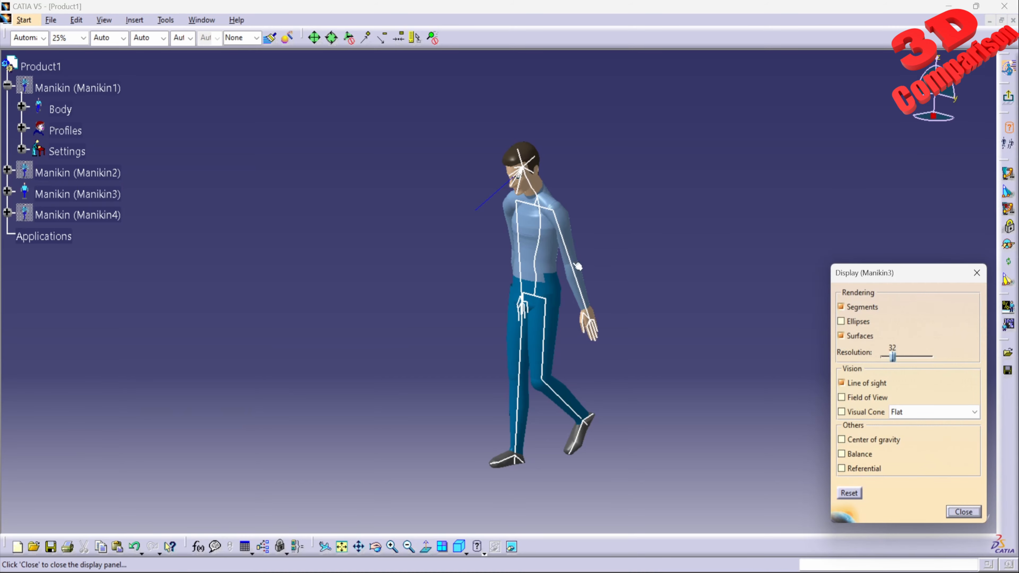
{"action": "left_click", "coordinate": [841, 454]}
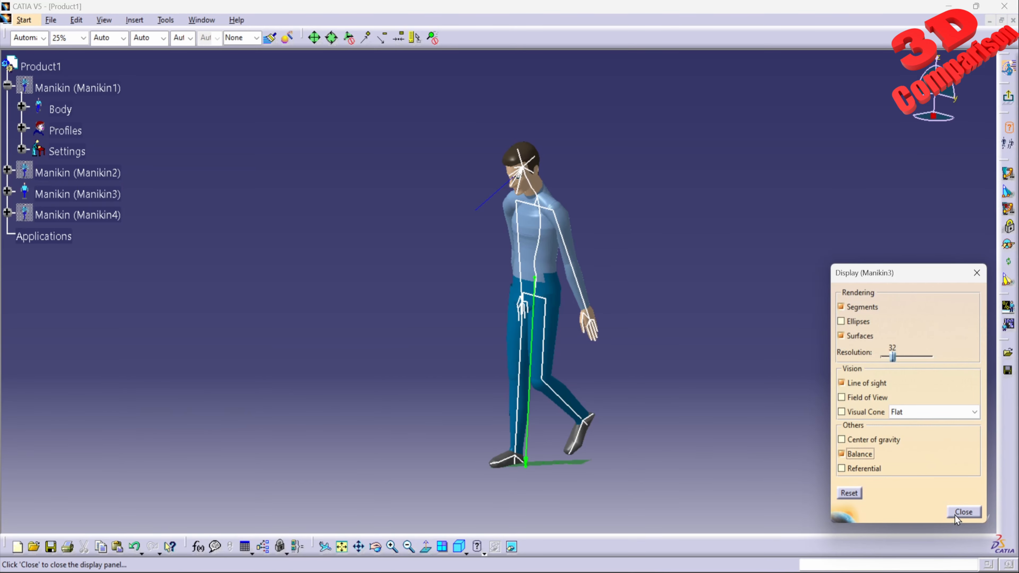
{"action": "left_click", "coordinate": [962, 512]}
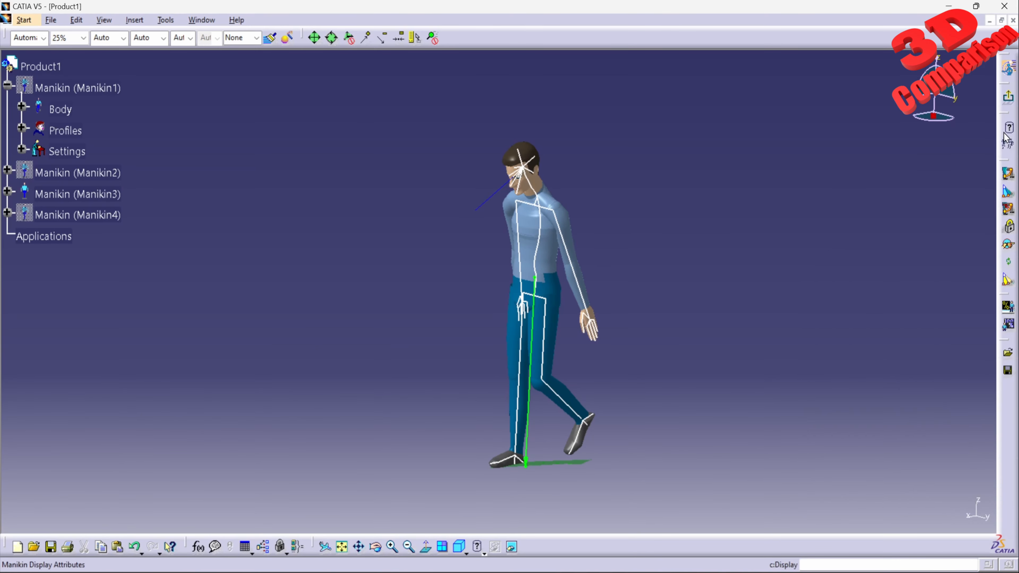
Flex Manikin3's lumbar segment forward and bend its left arm, with the arm at 49% flexion, about 53.7 degrees
{"action": "double_click", "coordinate": [547, 267]}
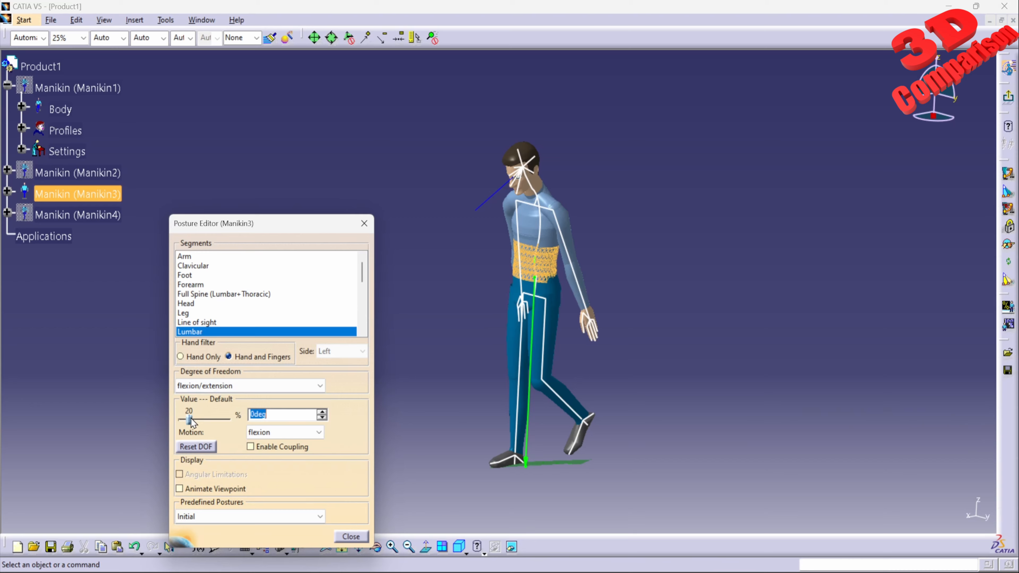
{"action": "left_click_drag", "start_coordinate": [191, 422], "coordinate": [192, 423]}
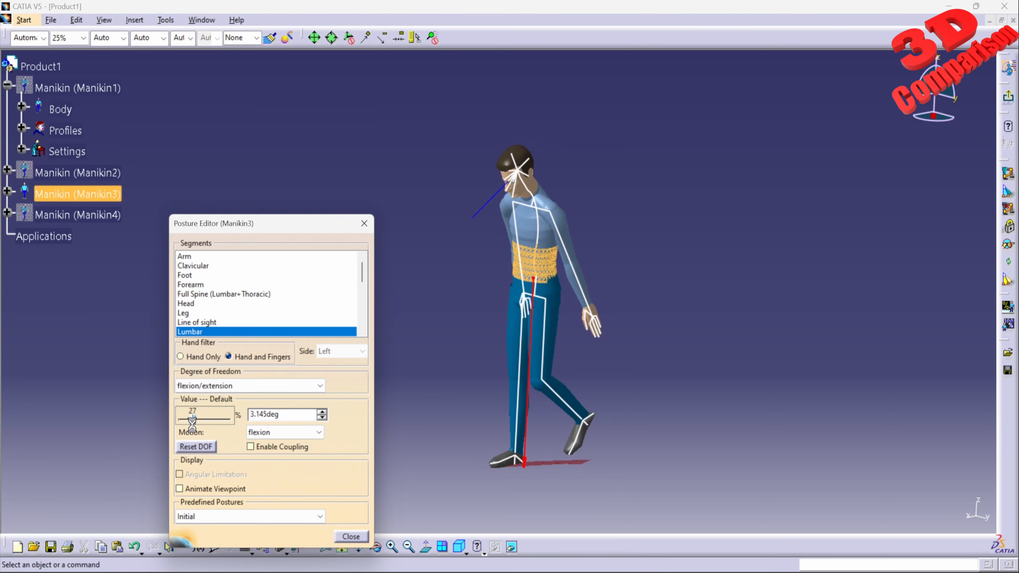
{"action": "left_click", "coordinate": [571, 277]}
{"action": "left_click_drag", "start_coordinate": [181, 421], "coordinate": [204, 420]}
{"action": "key", "text": "Page_Up"}
{"action": "middle_click_drag", "start_coordinate": [502, 291], "coordinate": [726, 350]}
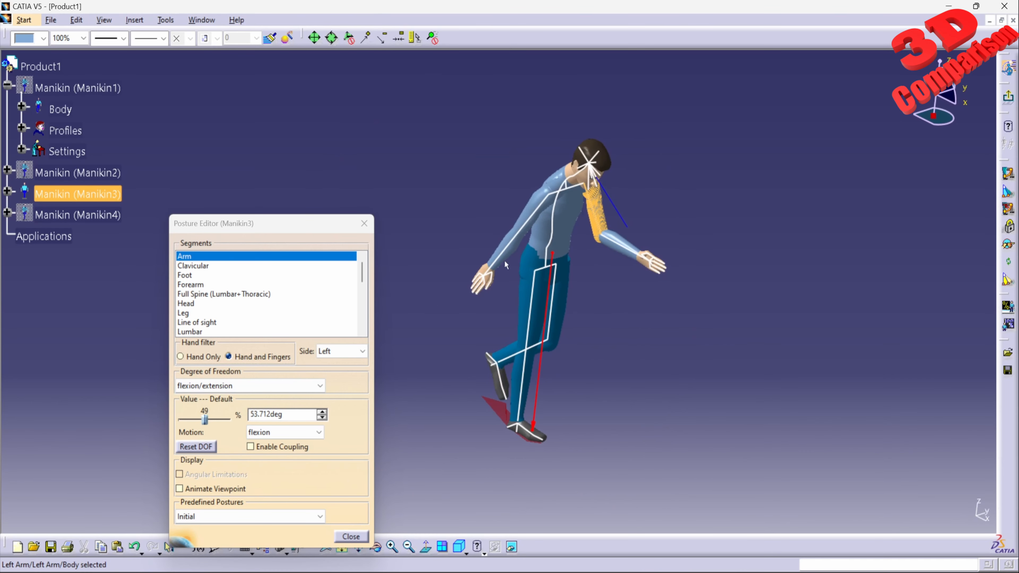
Adjust Manikin3's right arm and other body segments in the Posture Editor, close it and return to the product with all four manikins
{"action": "left_click", "coordinate": [504, 251]}
{"action": "left_click_drag", "start_coordinate": [179, 421], "coordinate": [200, 420]}
{"action": "left_click", "coordinate": [525, 214]}
{"action": "middle_click_drag", "start_coordinate": [501, 381], "coordinate": [529, 329]}
{"action": "left_click", "coordinate": [588, 346]}
{"action": "left_click_drag", "start_coordinate": [200, 419], "coordinate": [179, 434]}
{"action": "left_click", "coordinate": [537, 375]}
{"action": "left_click", "coordinate": [350, 537]}
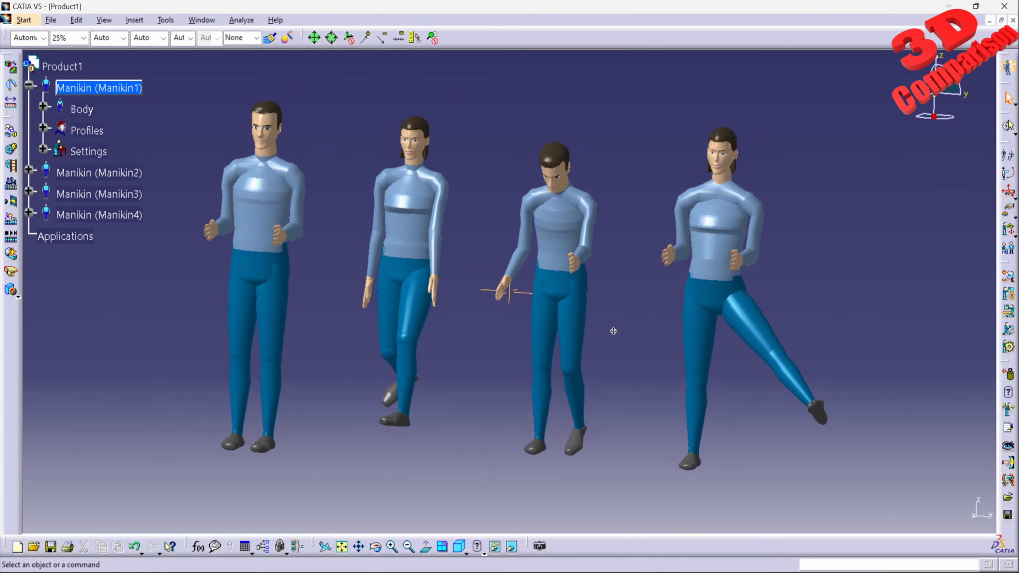
Open Manikin4 for posture analysis, turn on its Balance display and close the display settings
{"action": "middle_click_drag", "start_coordinate": [560, 311], "coordinate": [909, 219]}
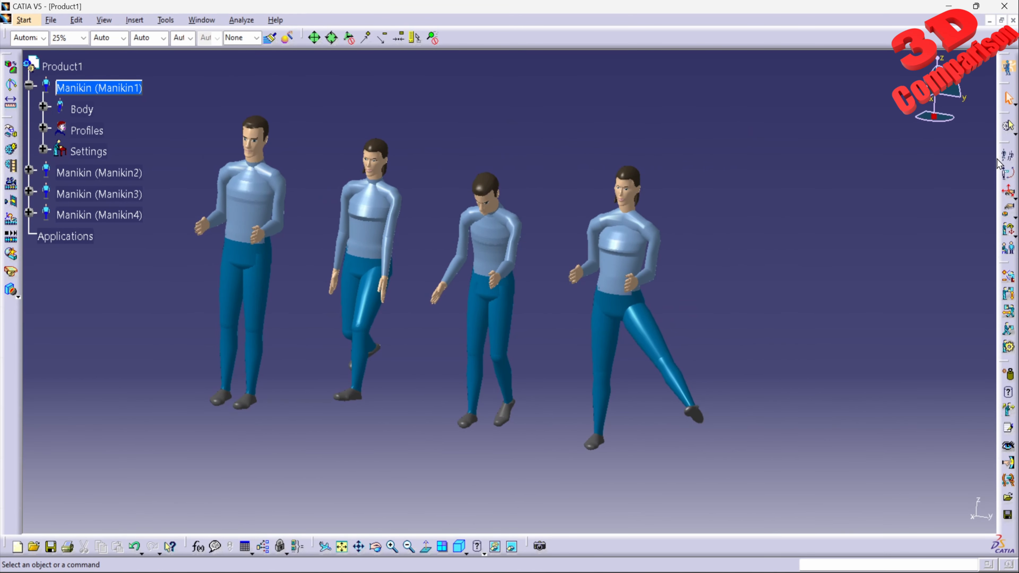
{"action": "left_click", "coordinate": [1007, 160]}
{"action": "left_click", "coordinate": [602, 279]}
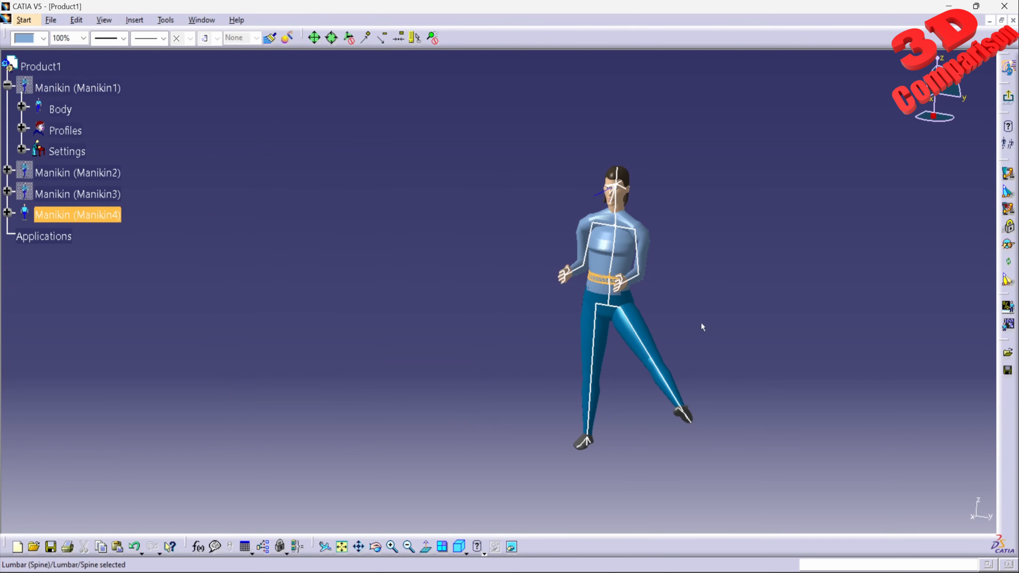
{"action": "left_click", "coordinate": [1008, 143]}
{"action": "left_click", "coordinate": [844, 453]}
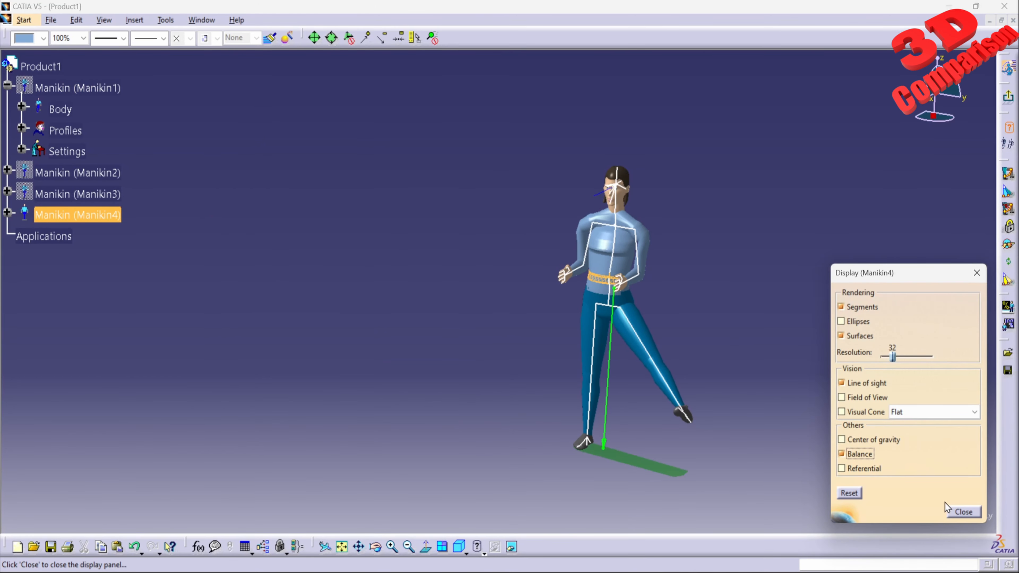
{"action": "left_click", "coordinate": [964, 511]}
Open Manikin4's Posture Editor and rotate its left leg laterally to 48%, about -5.3 degrees
{"action": "middle_click_drag", "start_coordinate": [734, 291], "coordinate": [582, 398]}
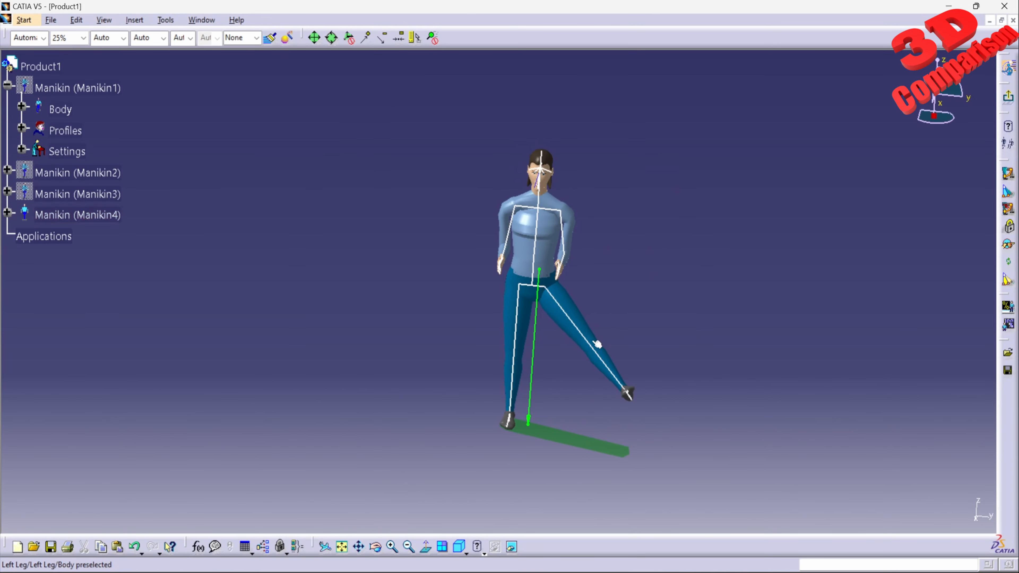
{"action": "left_click", "coordinate": [1008, 173]}
{"action": "left_click", "coordinate": [601, 350]}
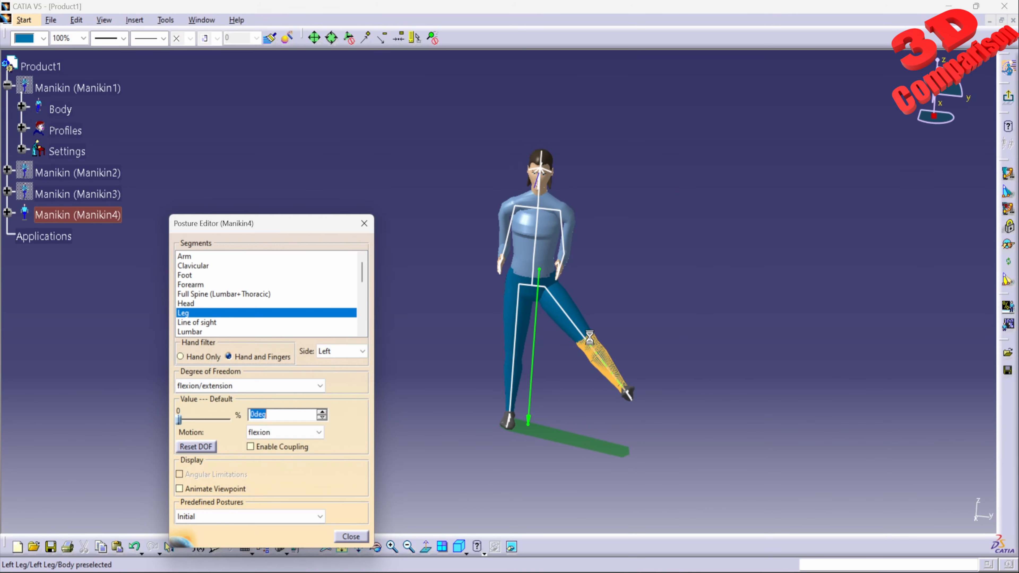
{"action": "left_click", "coordinate": [224, 386]}
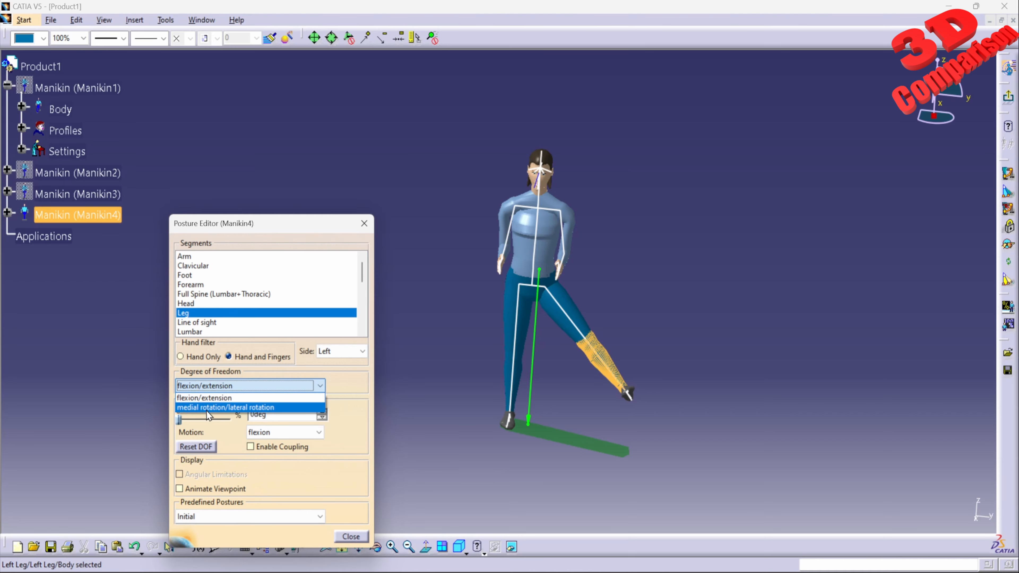
{"action": "left_click", "coordinate": [206, 407]}
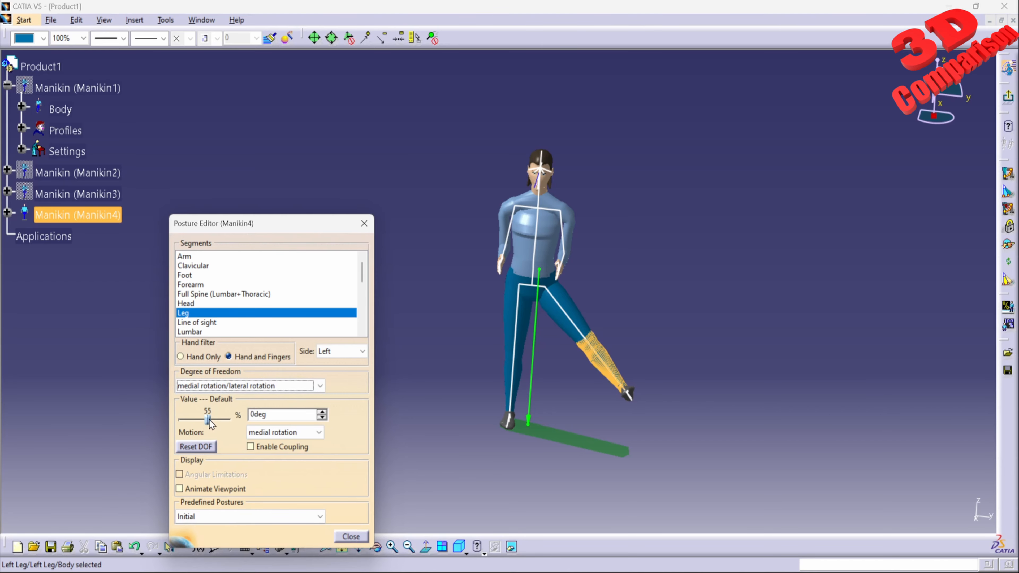
{"action": "mouse_move", "coordinate": [207, 419]}
{"action": "left_mouse_down"}
{"action": "mouse_move", "coordinate": [227, 418]}
{"action": "mouse_move", "coordinate": [204, 419]}
{"action": "left_mouse_up"}
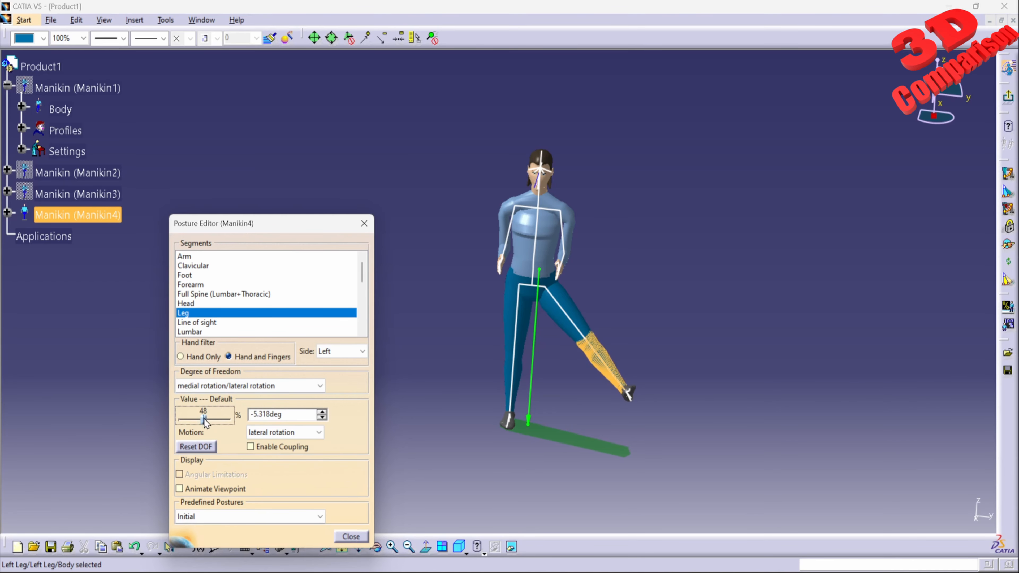
Switch Manikin4's left leg to flexion/extension and flex it to 61%, about 81.9 degrees
{"action": "left_click", "coordinate": [224, 386]}
{"action": "left_click", "coordinate": [225, 400]}
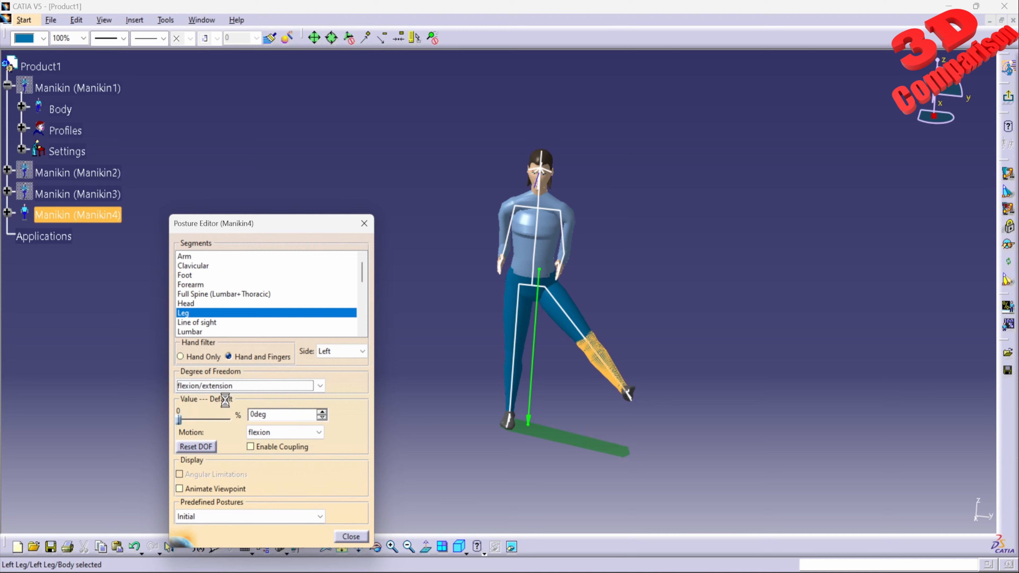
{"action": "mouse_move", "coordinate": [180, 423]}
{"action": "left_mouse_down"}
{"action": "mouse_move", "coordinate": [227, 418]}
{"action": "mouse_move", "coordinate": [187, 422]}
{"action": "left_mouse_up"}
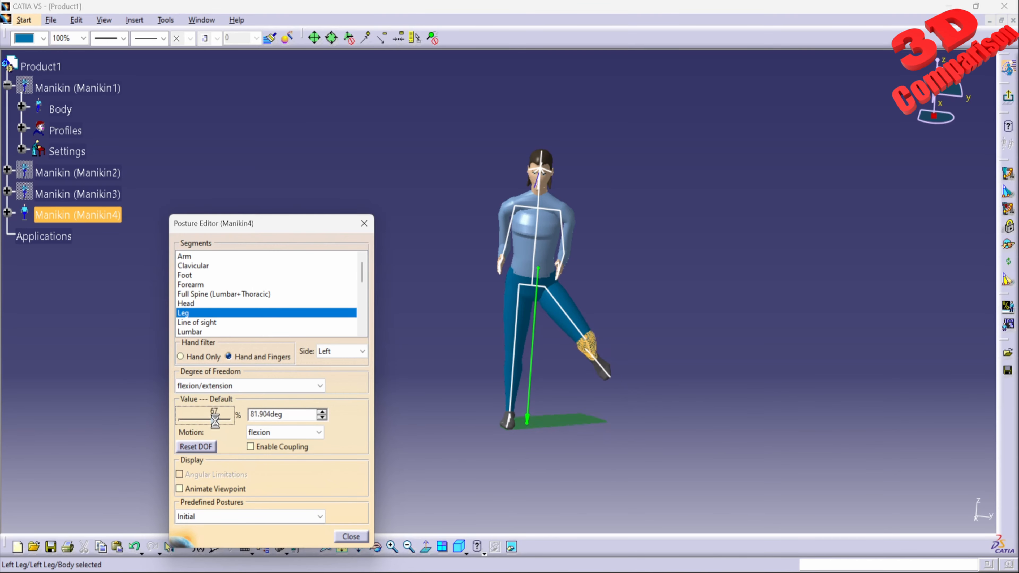
Raise Manikin4's left thigh in flexion and adjust its abduction/adduction
{"action": "left_click", "coordinate": [575, 312]}
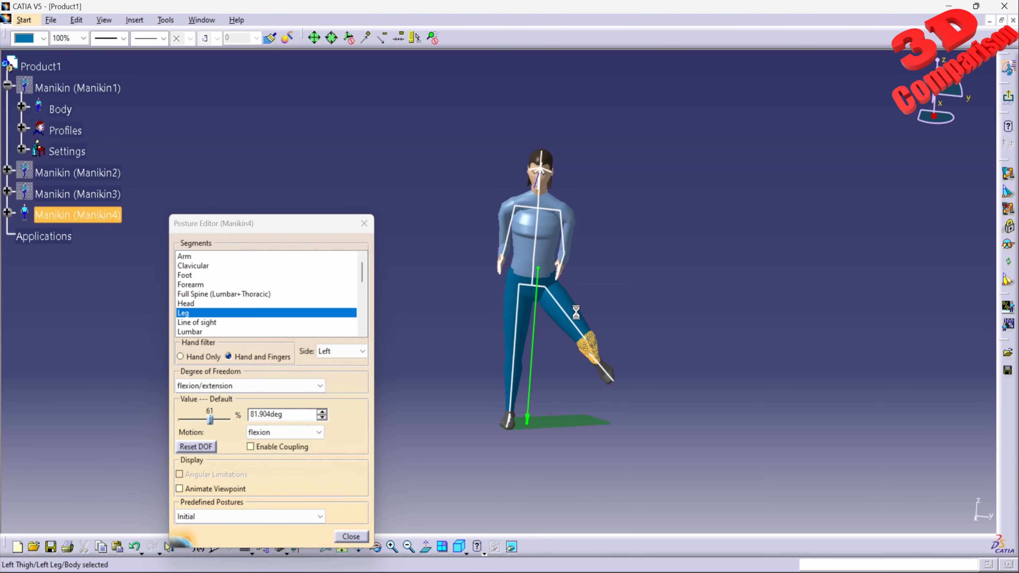
{"action": "mouse_move", "coordinate": [198, 419]}
{"action": "left_mouse_down"}
{"action": "mouse_move", "coordinate": [230, 412]}
{"action": "mouse_move", "coordinate": [214, 416]}
{"action": "left_mouse_up"}
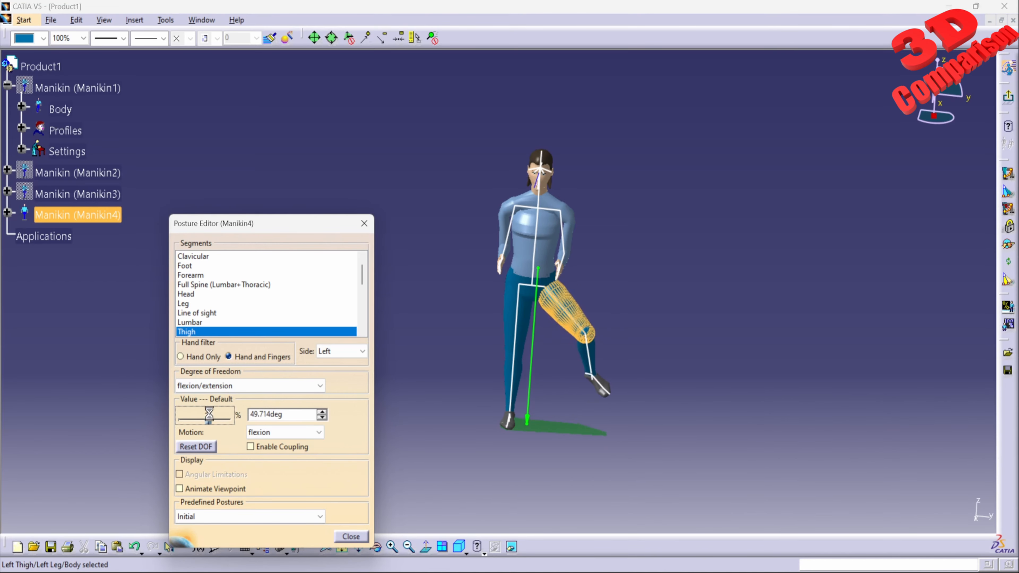
{"action": "left_click", "coordinate": [236, 386]}
{"action": "left_click", "coordinate": [230, 408]}
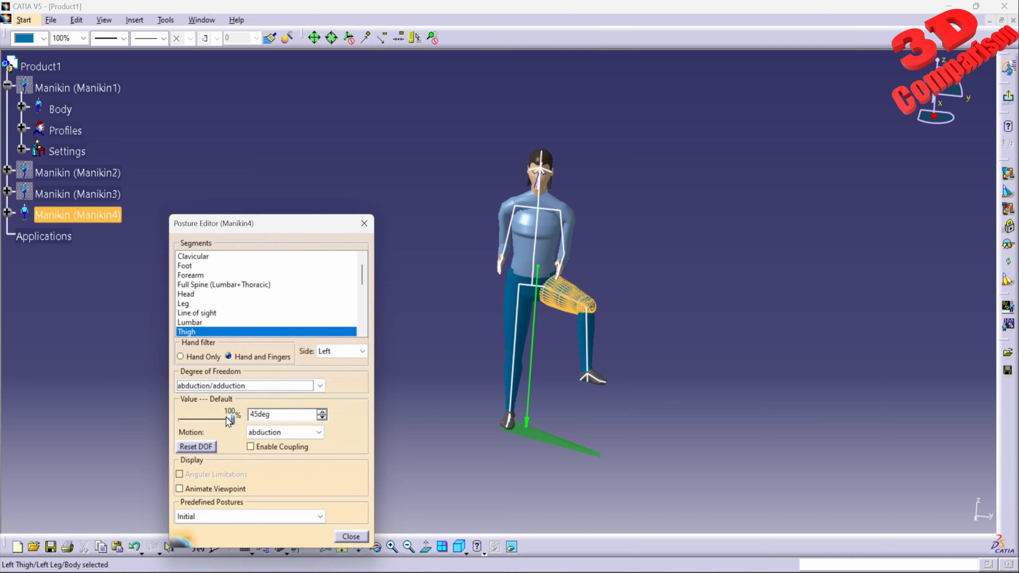
{"action": "left_click_drag", "start_coordinate": [227, 417], "coordinate": [203, 419]}
Set the medial rotation of Manikin4's left thigh to about 15.7 degrees and close the Posture Editor
{"action": "mouse_move", "coordinate": [215, 416]}
{"action": "left_mouse_down"}
{"action": "mouse_move", "coordinate": [232, 421]}
{"action": "mouse_move", "coordinate": [206, 419]}
{"action": "mouse_move", "coordinate": [215, 419]}
{"action": "left_mouse_up"}
{"action": "key", "text": "shift+Tab"}
{"action": "key", "text": "alt+Down"}
{"action": "key", "text": "Down"}
{"action": "key", "text": "Return"}
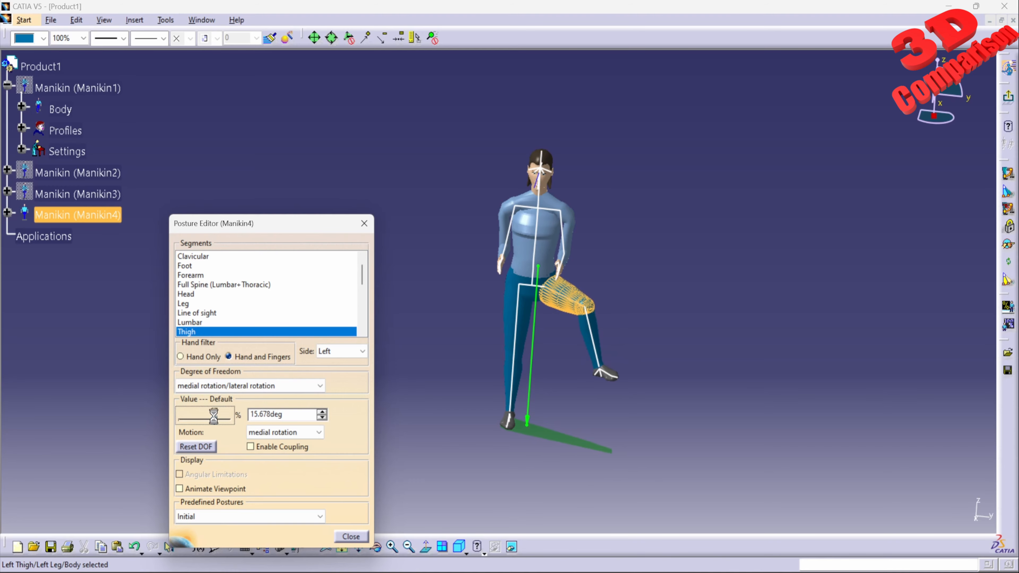
{"action": "left_click", "coordinate": [363, 534]}
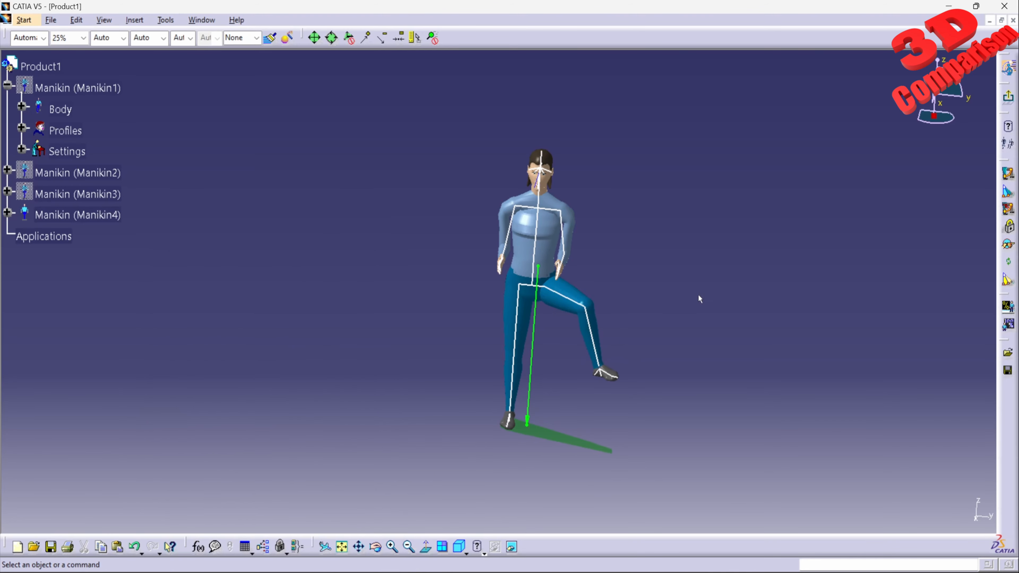
Turn on Center of gravity in Manikin4's display settings, switch Balance off and back on, and return to the product
{"action": "left_click", "coordinate": [1010, 100]}
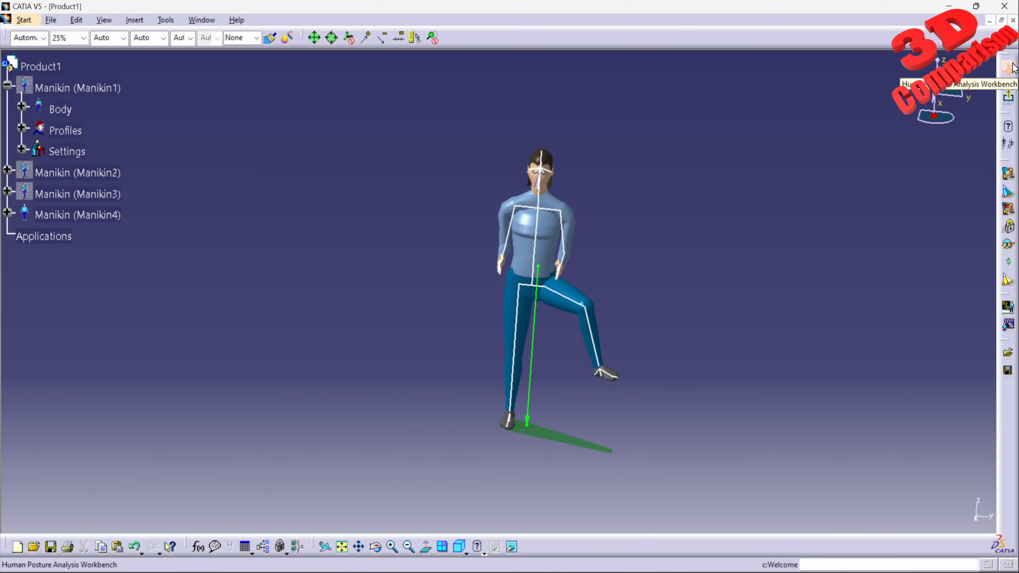
{"action": "left_click", "coordinate": [1008, 127]}
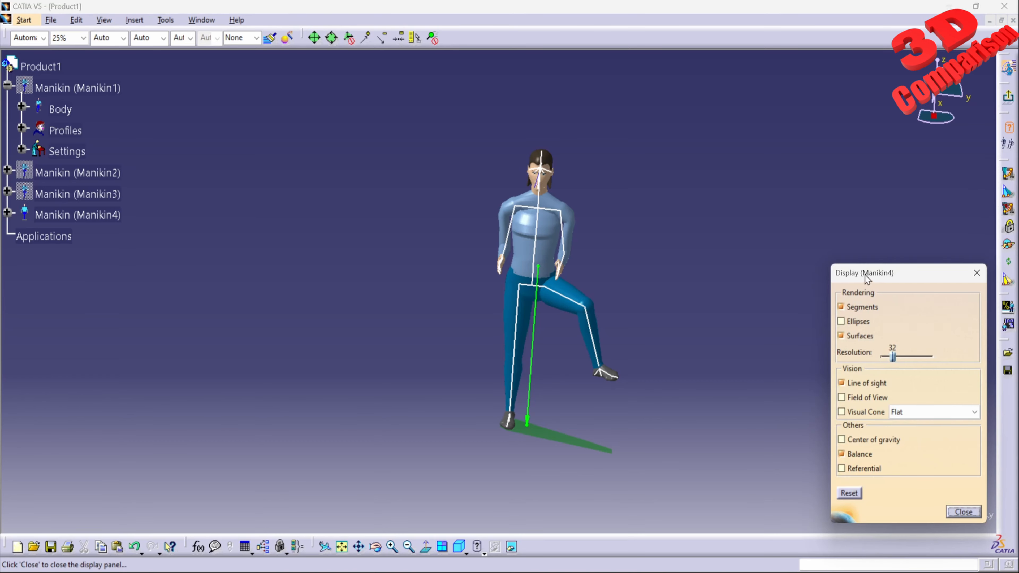
{"action": "left_click_drag", "start_coordinate": [867, 277], "coordinate": [768, 253]}
{"action": "middle_click_drag", "start_coordinate": [617, 332], "coordinate": [532, 341]}
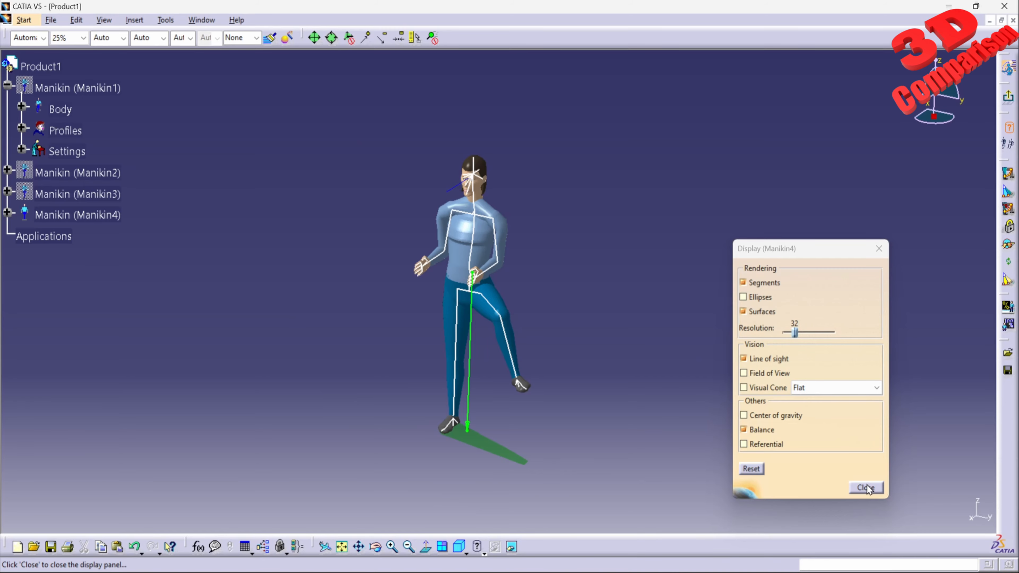
{"action": "left_click", "coordinate": [783, 422]}
{"action": "left_click", "coordinate": [764, 431]}
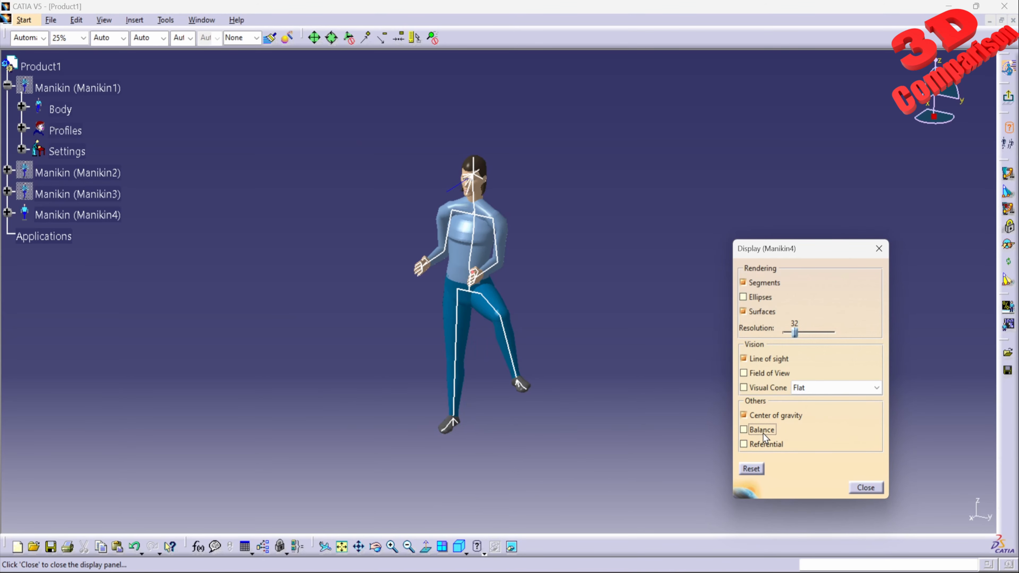
{"action": "left_click", "coordinate": [764, 431]}
{"action": "left_click", "coordinate": [867, 487]}
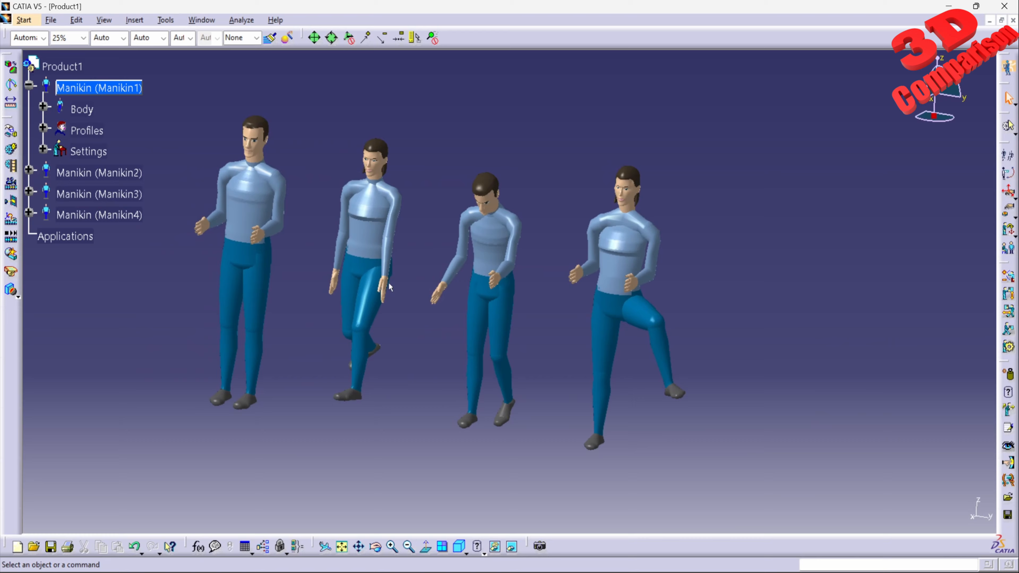
Compare the four manikins' postures from several angles, selecting the lower bodies of Manikin1 and Manikin2, and of Manikin3 and Manikin4
{"action": "middle_click_drag", "start_coordinate": [389, 287], "coordinate": [474, 314]}
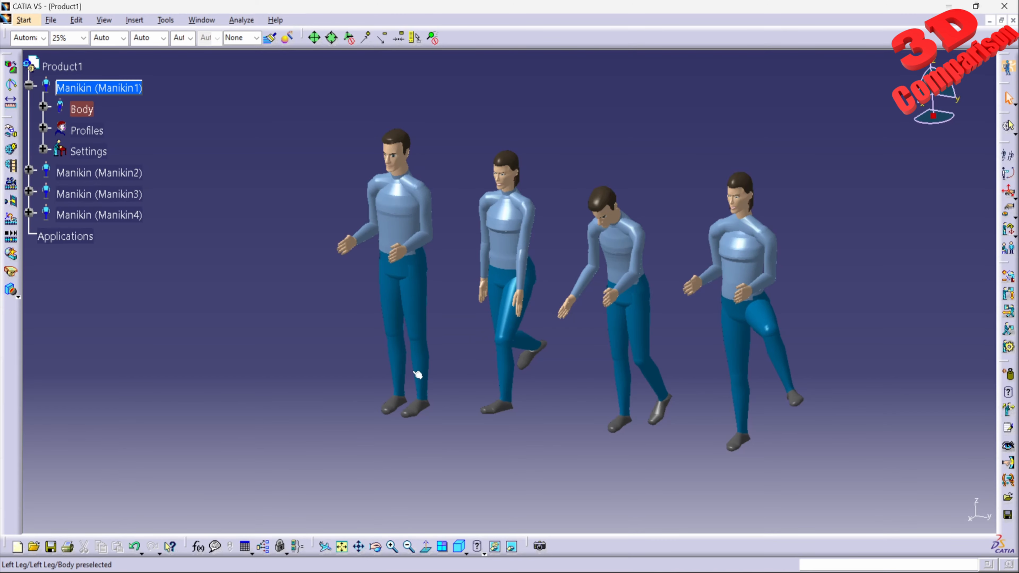
{"action": "middle_click_drag", "start_coordinate": [416, 371], "coordinate": [578, 326]}
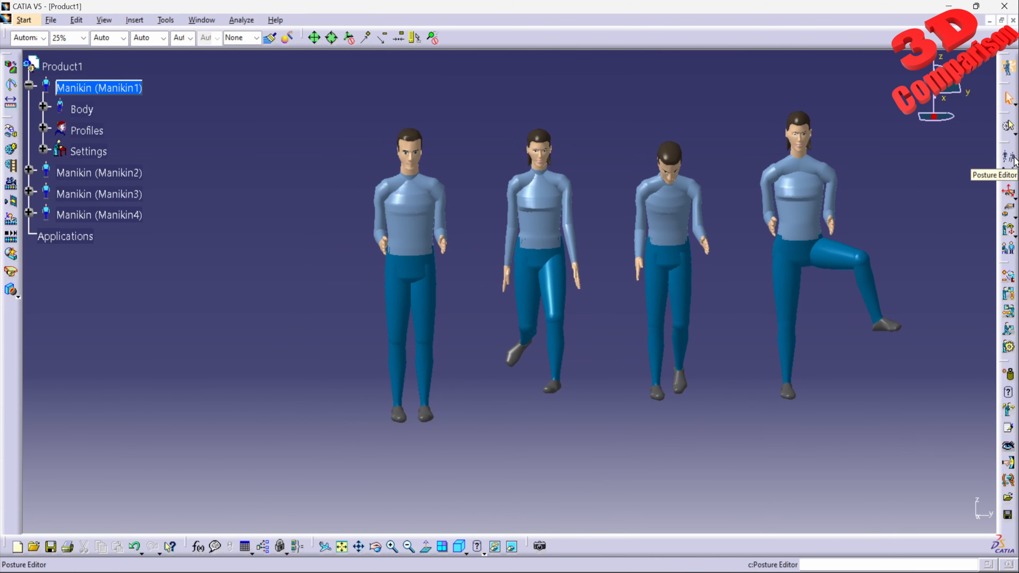
{"action": "middle_click_drag", "start_coordinate": [843, 222], "coordinate": [686, 285]}
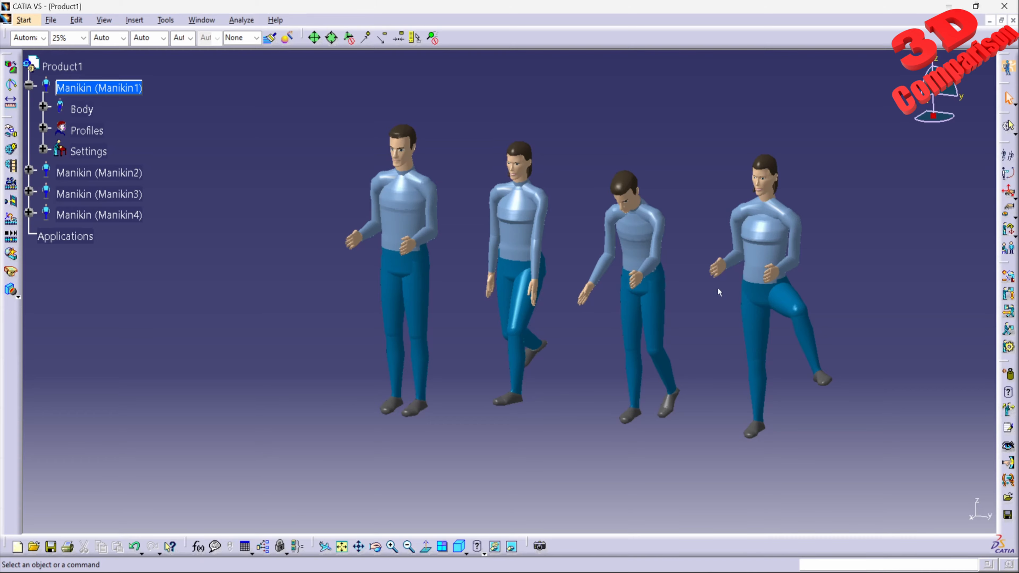
{"action": "middle_click_drag", "start_coordinate": [690, 298], "coordinate": [638, 257]}
{"action": "middle_click_drag", "start_coordinate": [483, 299], "coordinate": [542, 291]}
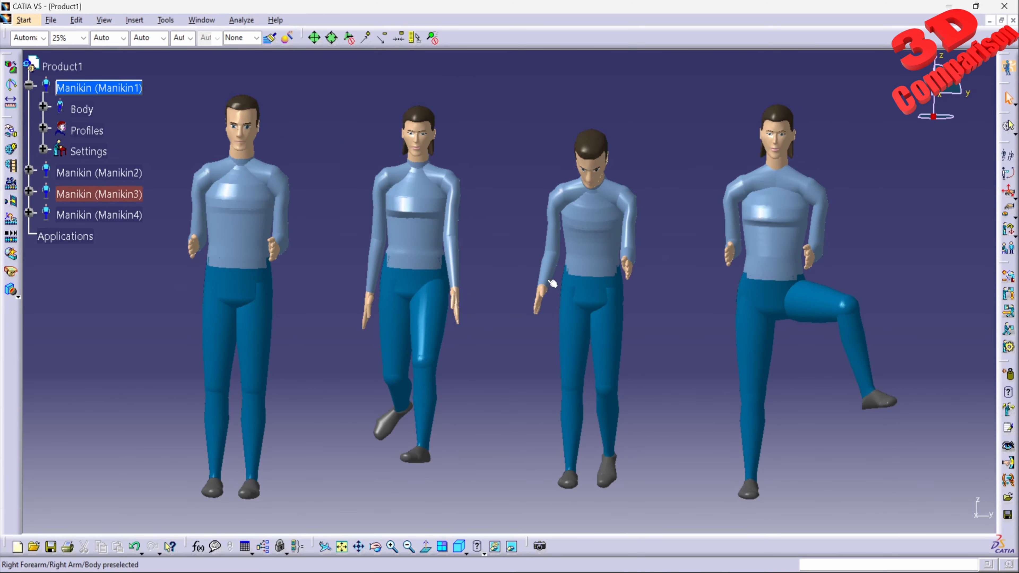
{"action": "mouse_move", "coordinate": [528, 337]}
{"action": "middle_mouse_down"}
{"action": "mouse_move", "coordinate": [534, 330]}
{"action": "mouse_move", "coordinate": [526, 345]}
{"action": "middle_mouse_up"}
{"action": "left_click_drag", "start_coordinate": [529, 529], "coordinate": [46, 262]}
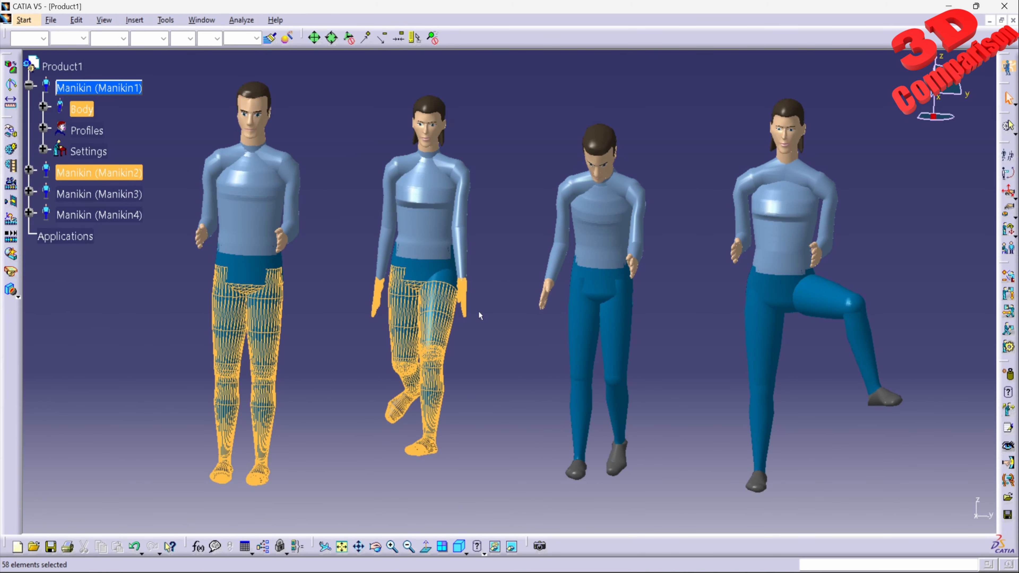
{"action": "left_click", "coordinate": [501, 402]}
{"action": "left_click_drag", "start_coordinate": [516, 521], "coordinate": [973, 277]}
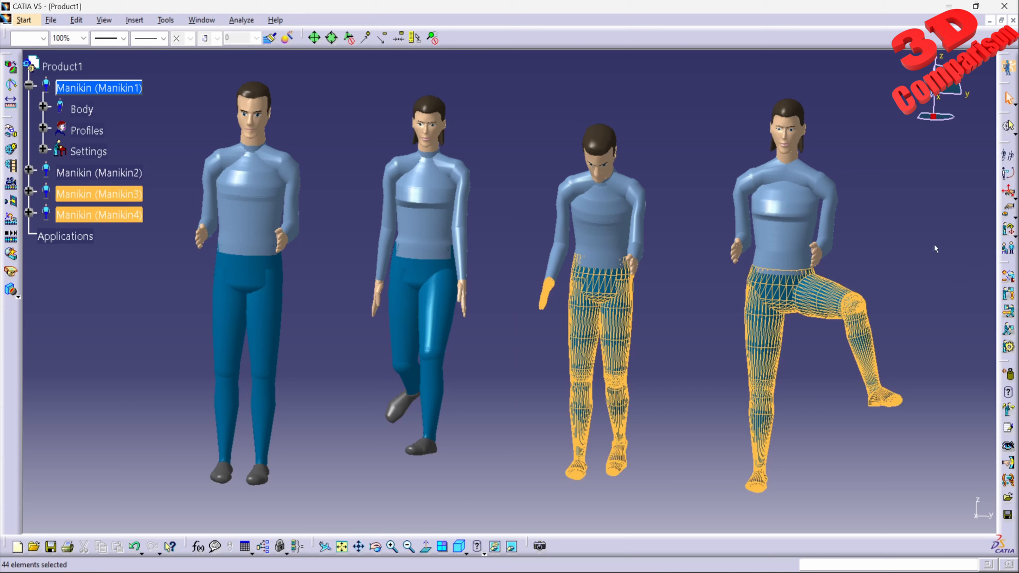